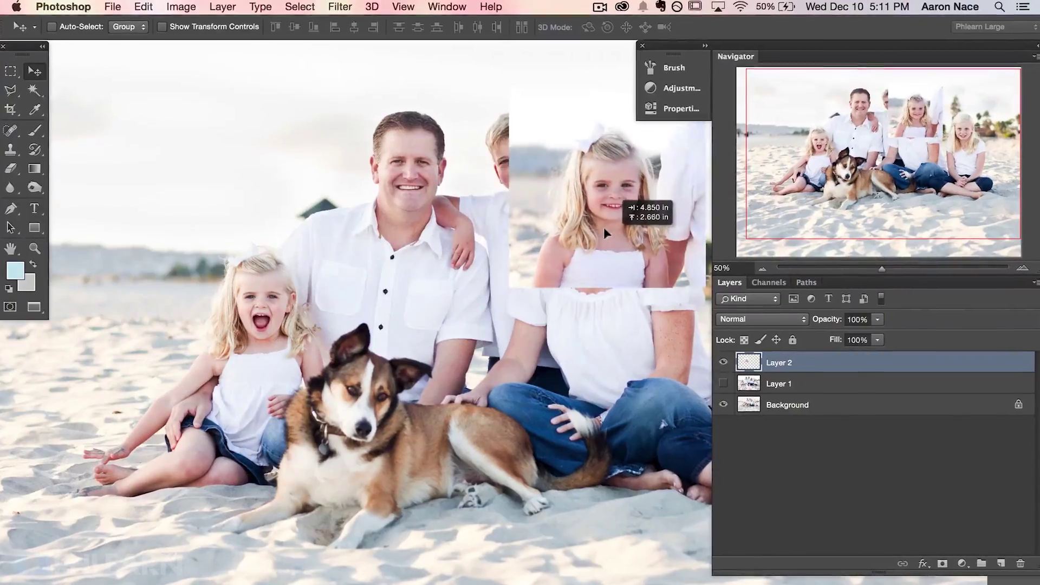
Step: Move the Layer 2 face cutout over the screaming girl's face and scale it to about 85%
left_click_drag(603, 227, 385, 351)
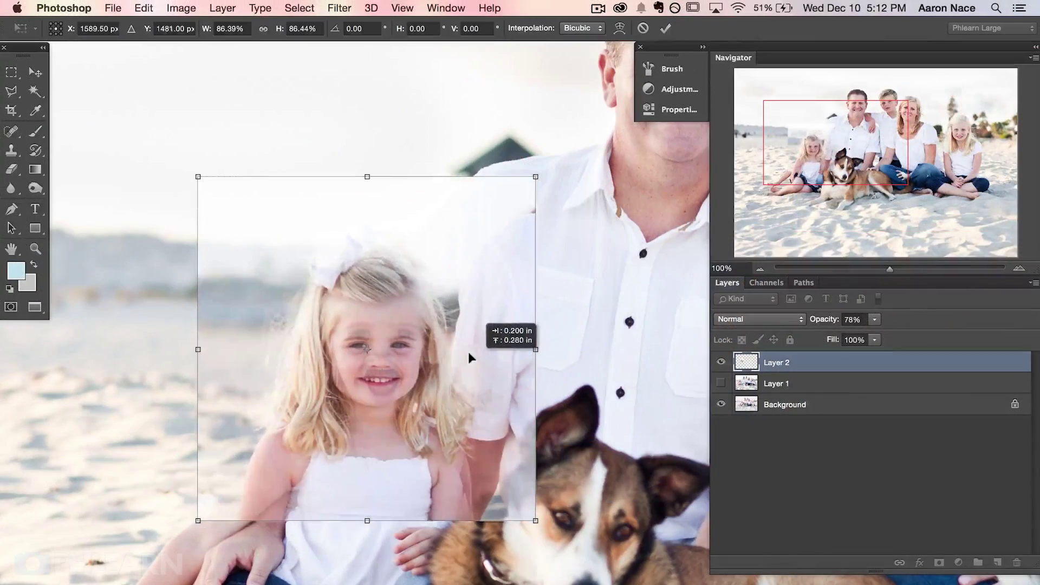
left_click_drag(469, 353, 469, 351)
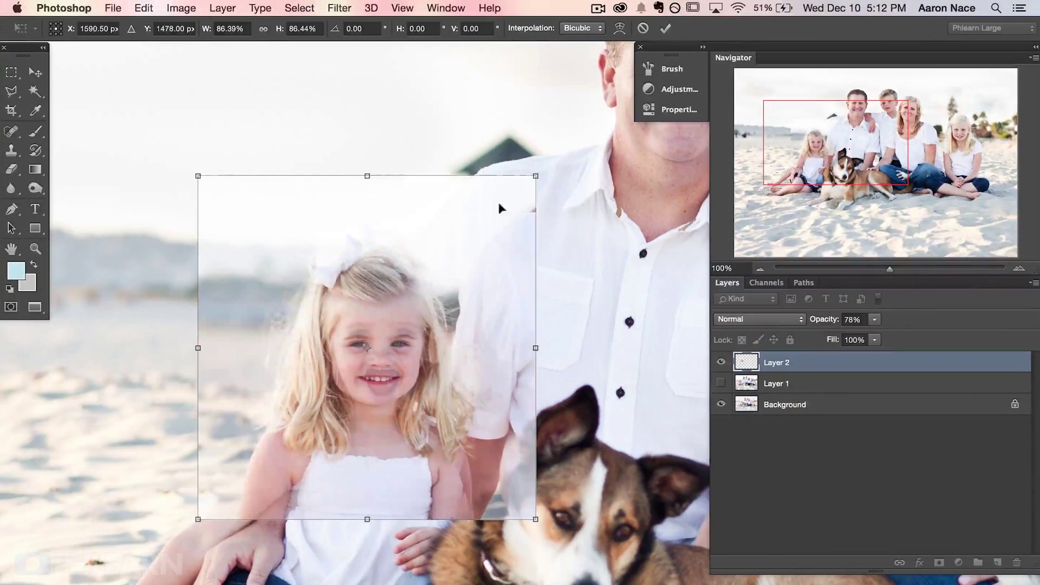
left_click_drag(534, 175, 529, 181)
left_click_drag(459, 332, 469, 323)
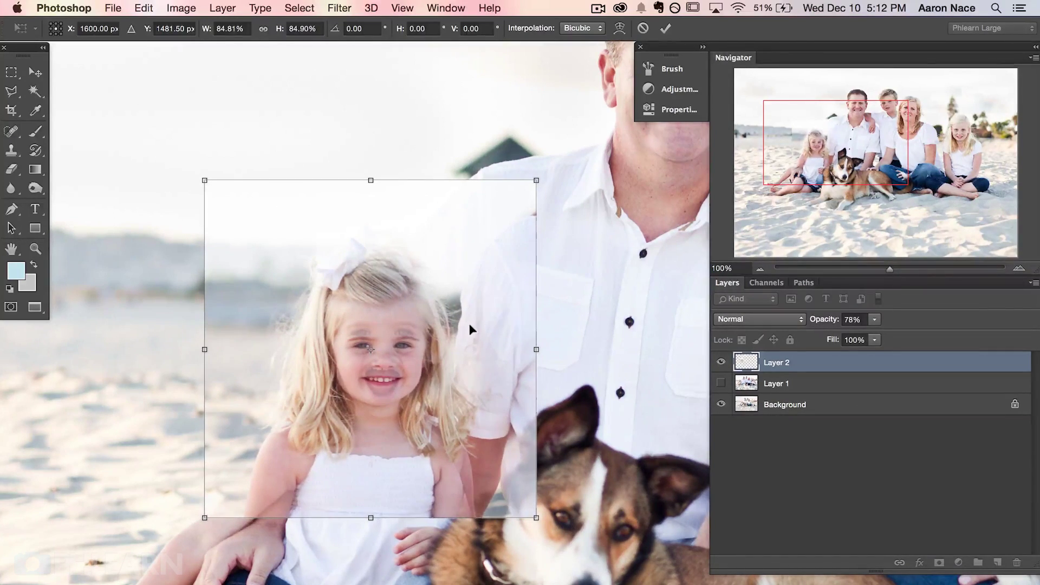
key("Return")
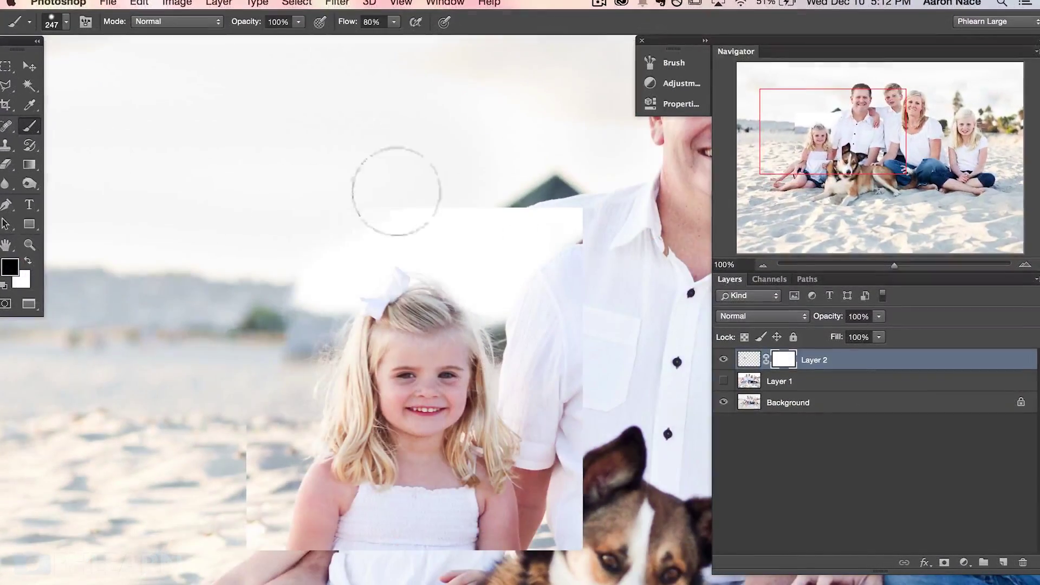
Step: Paint black on Layer 2's mask to blend the cutout's edges around the girl, and check the blend by toggling layer visibility
mouse_move(533, 209)
left_mouse_down()
mouse_move(589, 254)
mouse_move(564, 269)
mouse_move(592, 343)
mouse_move(574, 356)
mouse_move(535, 262)
mouse_move(488, 248)
mouse_move(484, 234)
mouse_move(336, 248)
mouse_move(332, 276)
mouse_move(291, 290)
left_mouse_up()
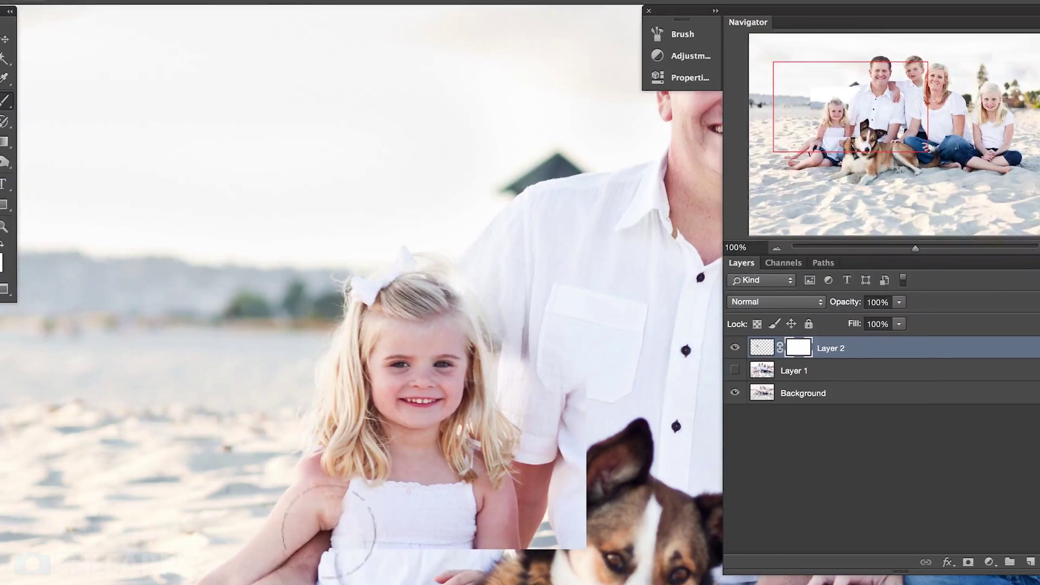
mouse_move(425, 547)
left_mouse_down()
mouse_move(523, 524)
mouse_move(555, 485)
mouse_move(575, 364)
mouse_move(585, 379)
mouse_move(568, 372)
mouse_move(536, 391)
left_mouse_up()
left_click(740, 342)
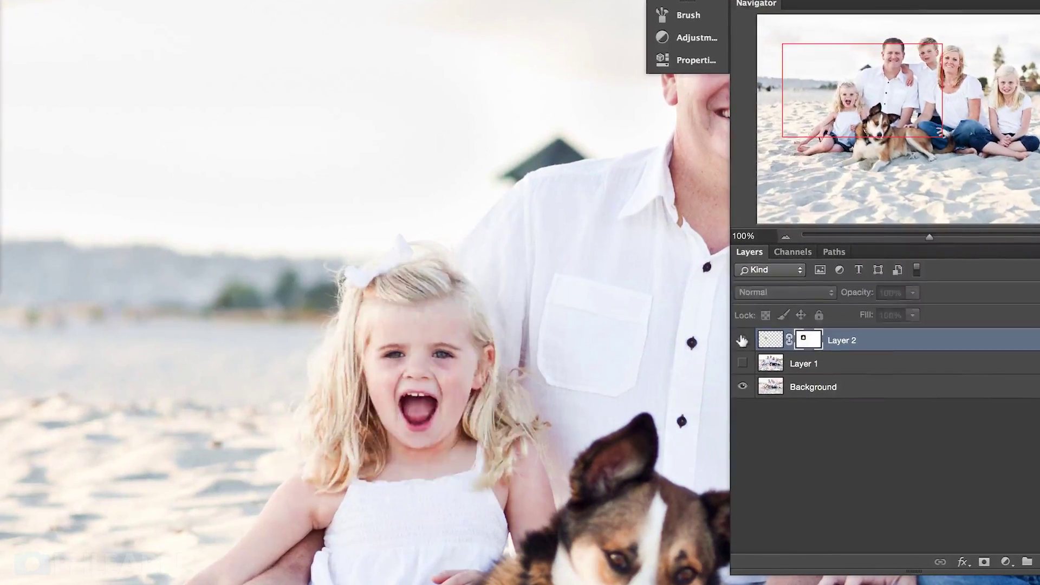
left_click(744, 339)
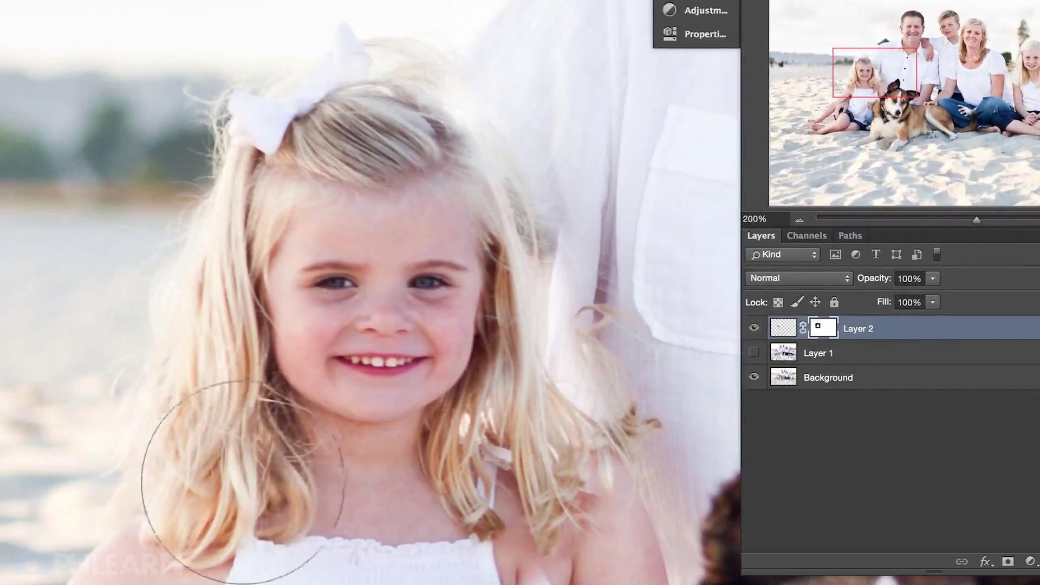
mouse_move(302, 409)
left_mouse_down()
mouse_move(330, 437)
mouse_move(378, 423)
mouse_move(384, 405)
mouse_move(397, 421)
mouse_move(410, 367)
mouse_move(395, 291)
mouse_move(376, 407)
mouse_move(381, 393)
mouse_move(343, 392)
mouse_move(358, 366)
mouse_move(329, 392)
mouse_move(353, 387)
mouse_move(361, 347)
mouse_move(335, 364)
mouse_move(357, 407)
left_mouse_up()
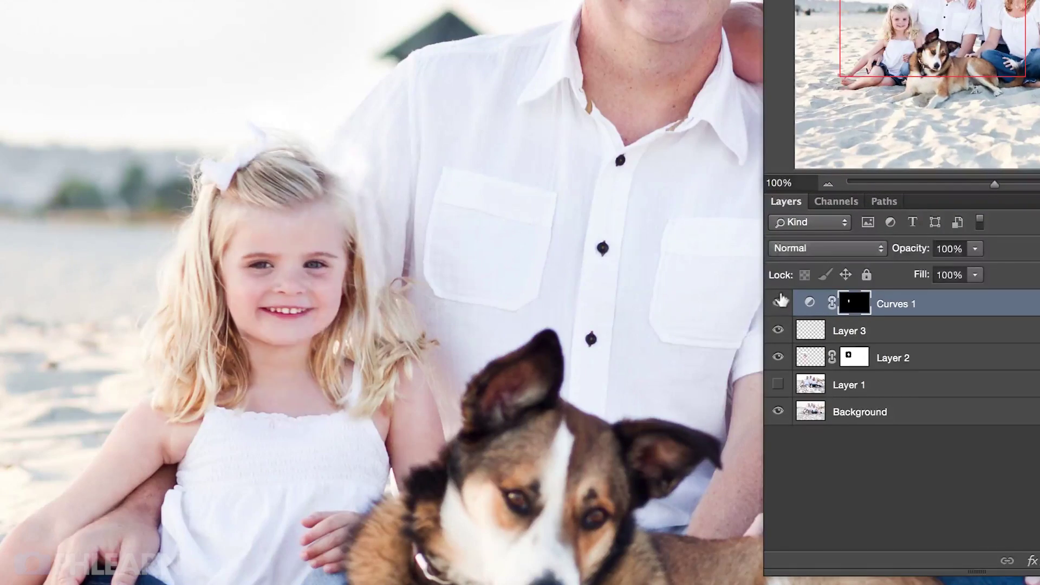
left_click(779, 302)
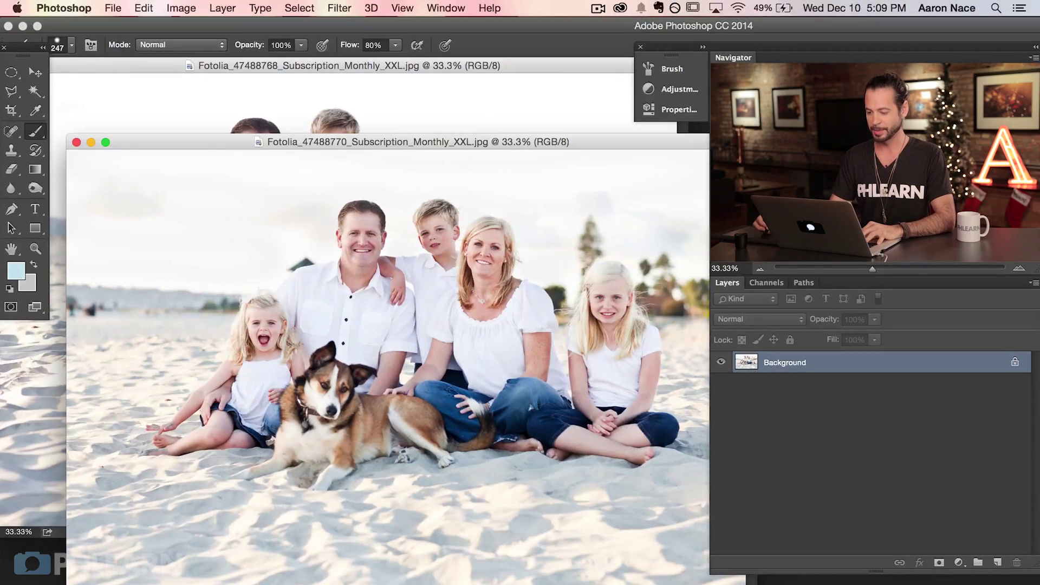
Step: Copy the Fotolia_47488768 photo into the Fotolia_47488770 document as a new layer, and toggle its visibility to compare both photos
left_click_drag(522, 138, 526, 142)
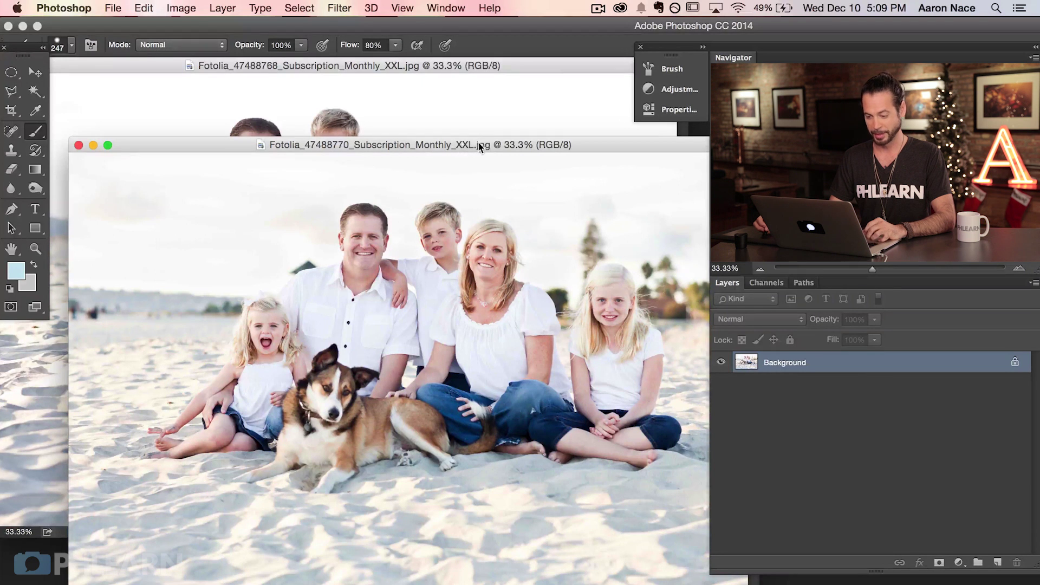
mouse_move(501, 65)
left_mouse_down()
mouse_move(512, 76)
mouse_move(498, 76)
left_mouse_up()
key("super+minus")
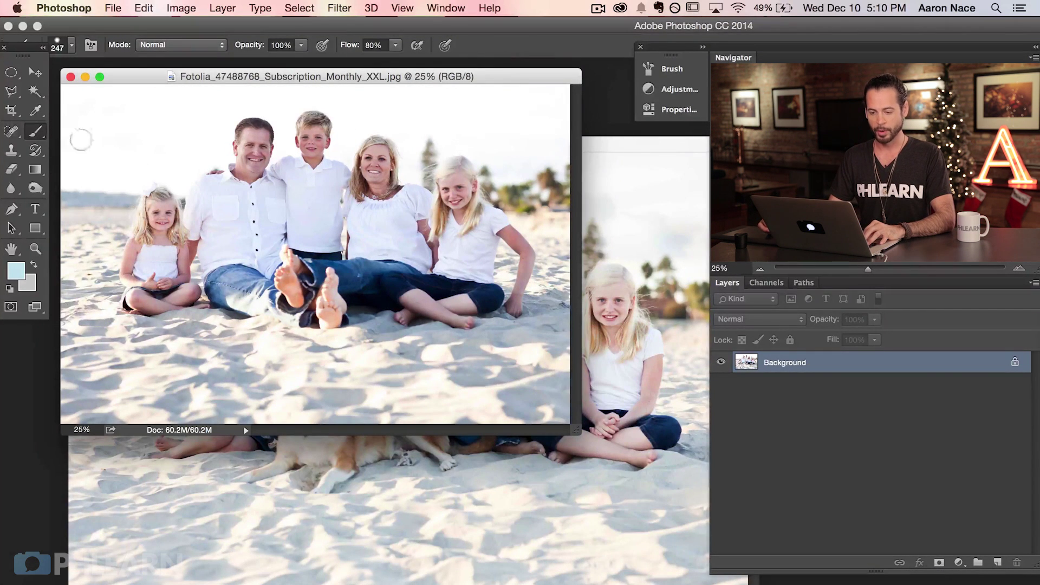
left_click(39, 77)
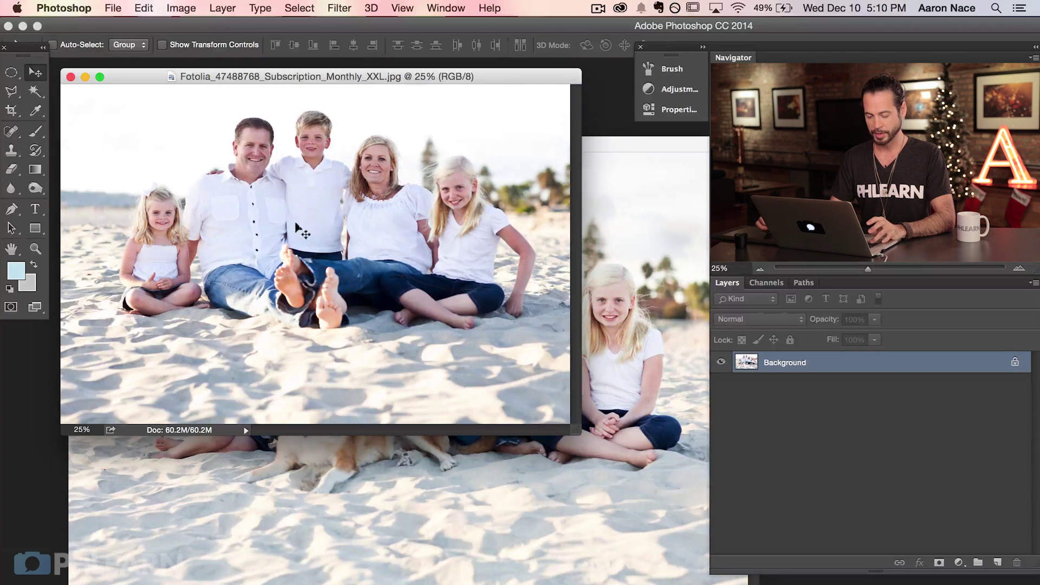
left_click_drag(367, 259, 617, 406)
left_click(720, 362)
left_click(720, 362)
left_click(720, 362)
left_click(720, 362)
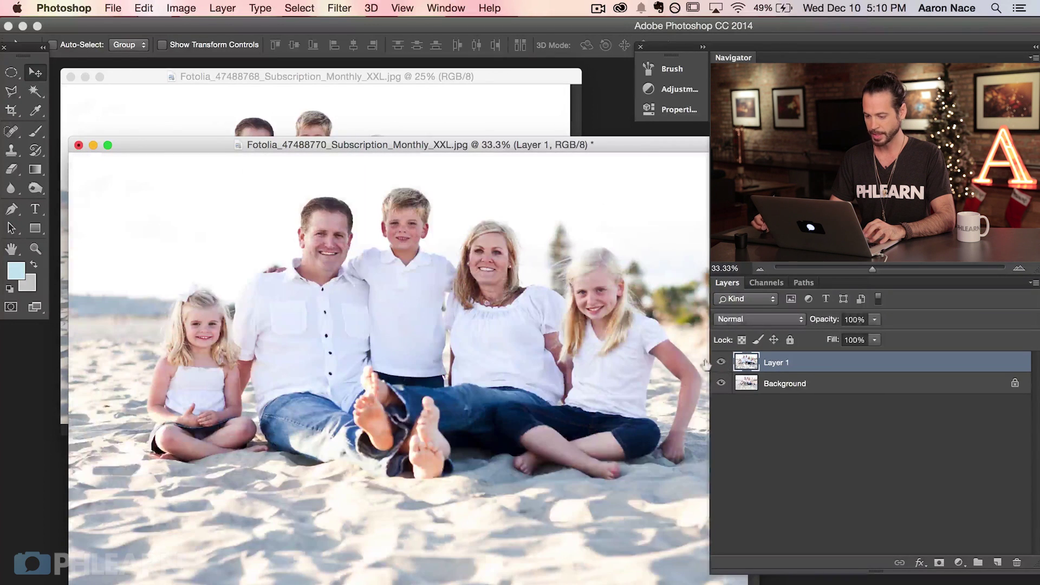
Step: Close the Fotolia_47488768 source document and show the combined document in full screen mode with the menu bar
left_click(469, 112)
left_click(71, 78)
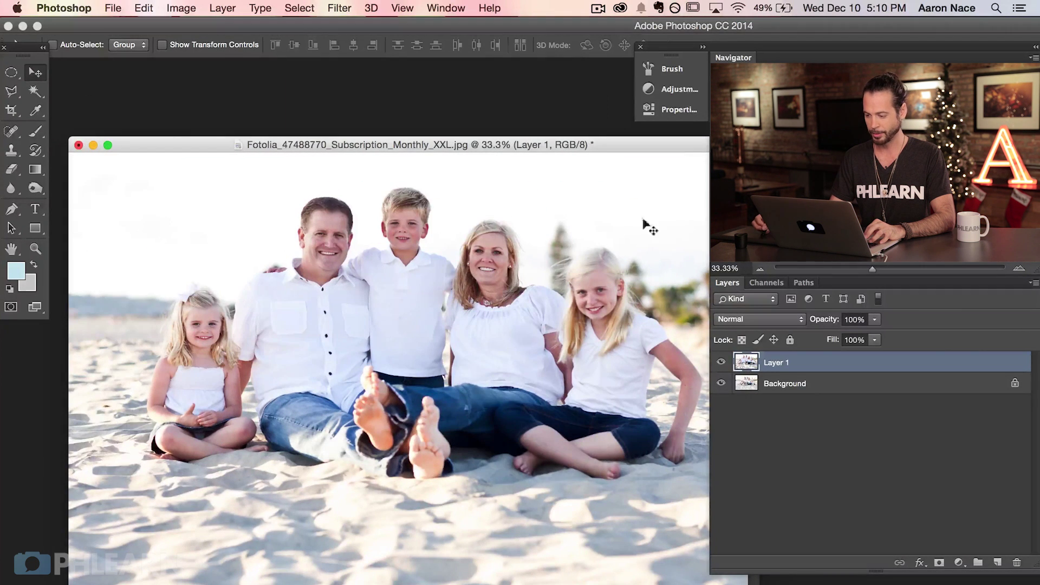
left_click_drag(540, 151, 529, 132)
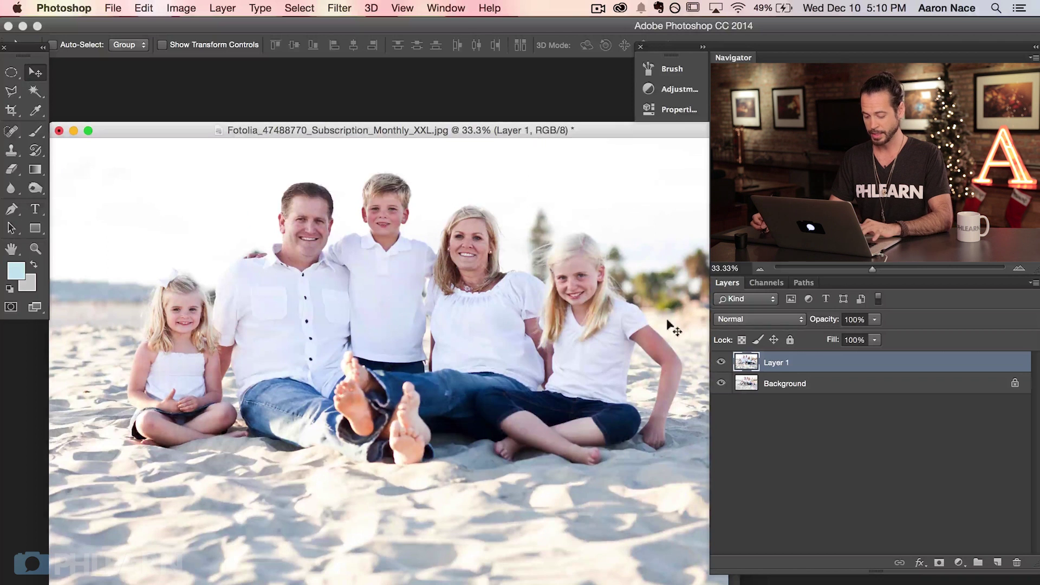
key("f")
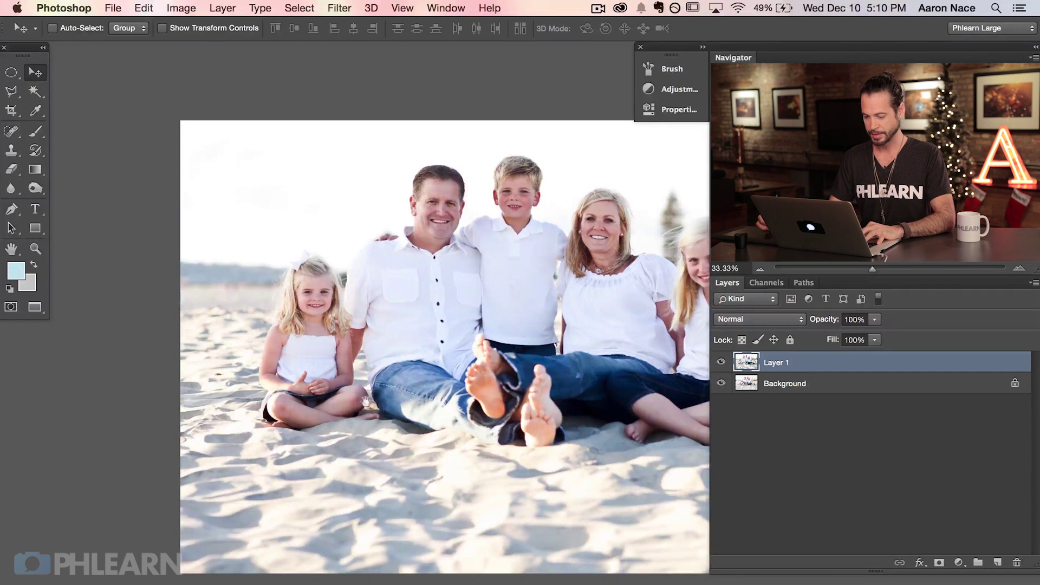
Step: Hide and show Layer 1 again to compare the youngest girl's expression in the two photos
scroll(366, 401, "right", 4)
left_click(720, 362)
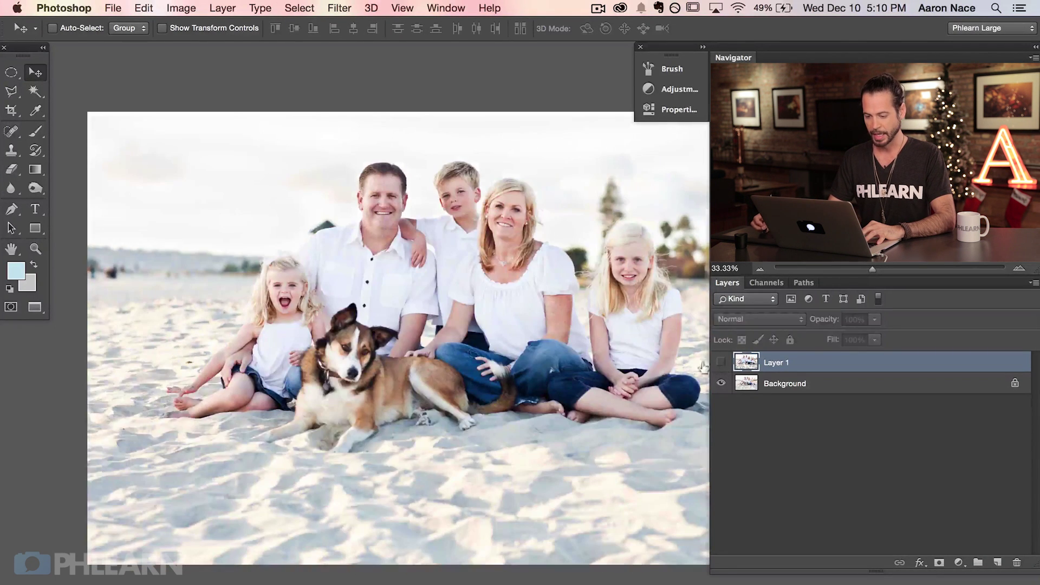
key("super+plus")
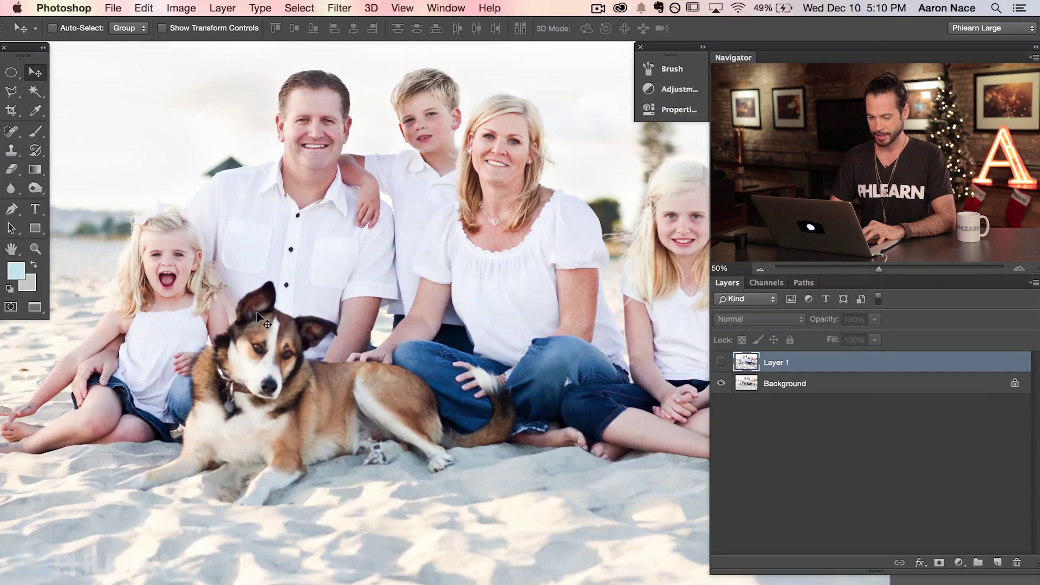
left_click_drag(192, 419, 289, 425)
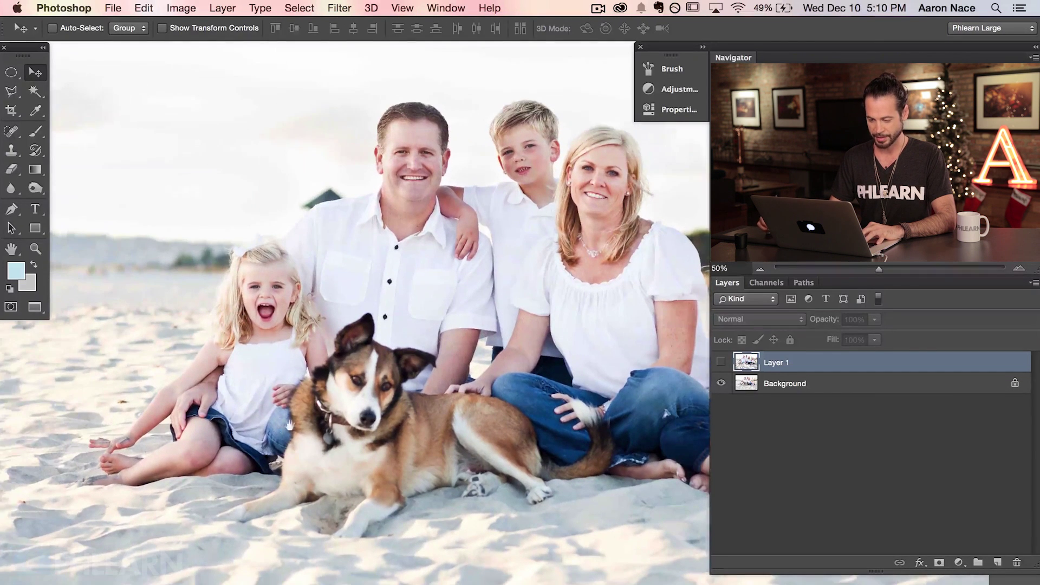
left_click(719, 361)
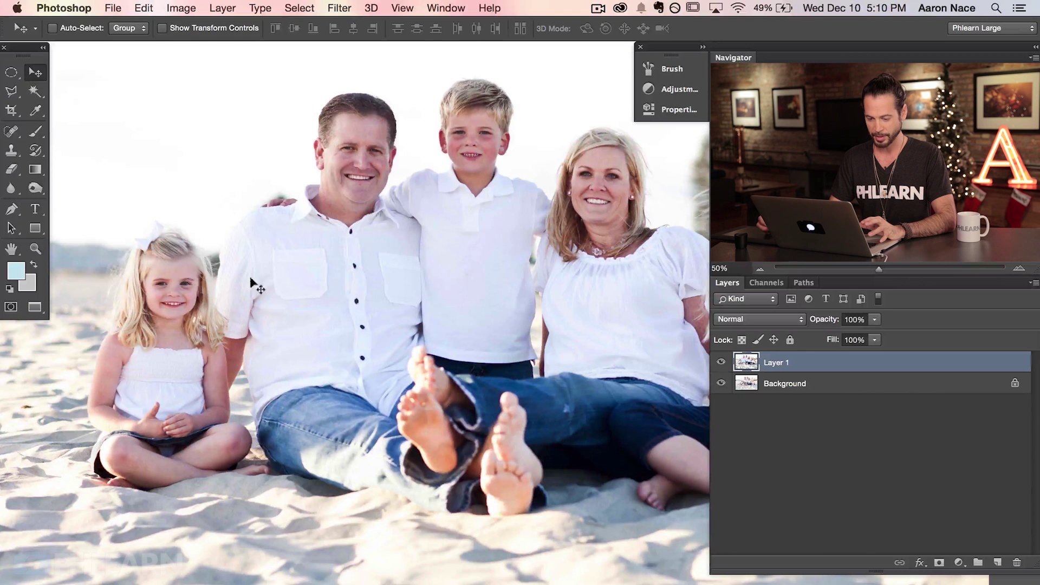
left_click_drag(445, 401, 430, 427)
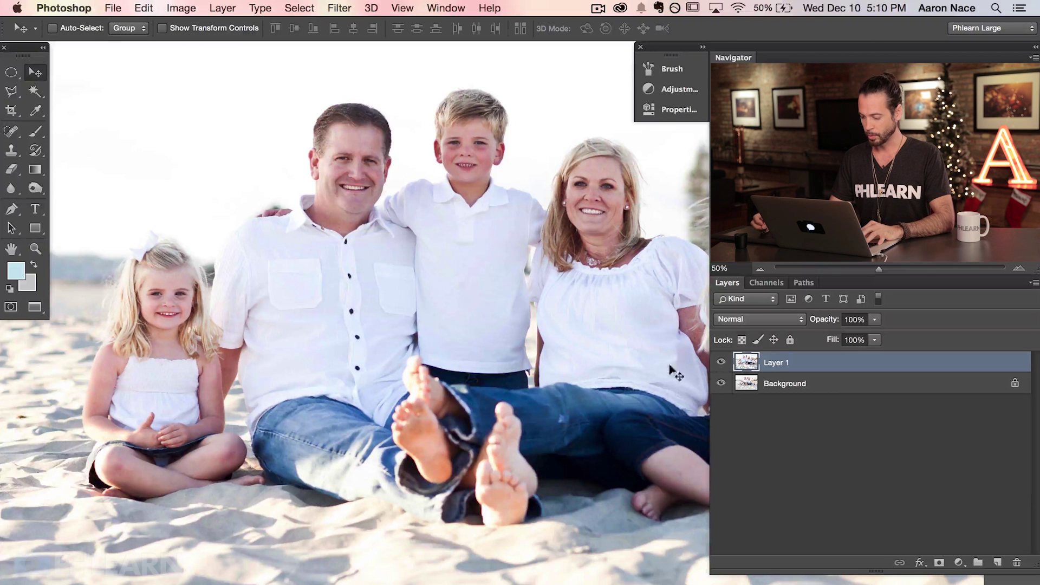
Step: Select the smiling girl's head and shoulders on Layer 1 with the Rectangular Marquee tool and duplicate the selection to a new layer
left_click(11, 72)
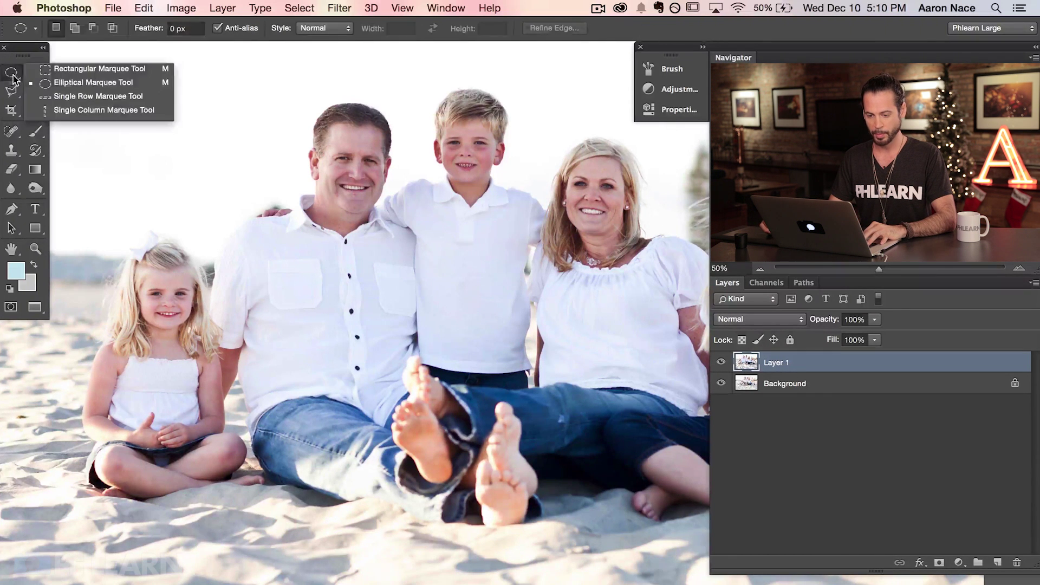
left_click(74, 71)
left_click_drag(64, 196, 259, 395)
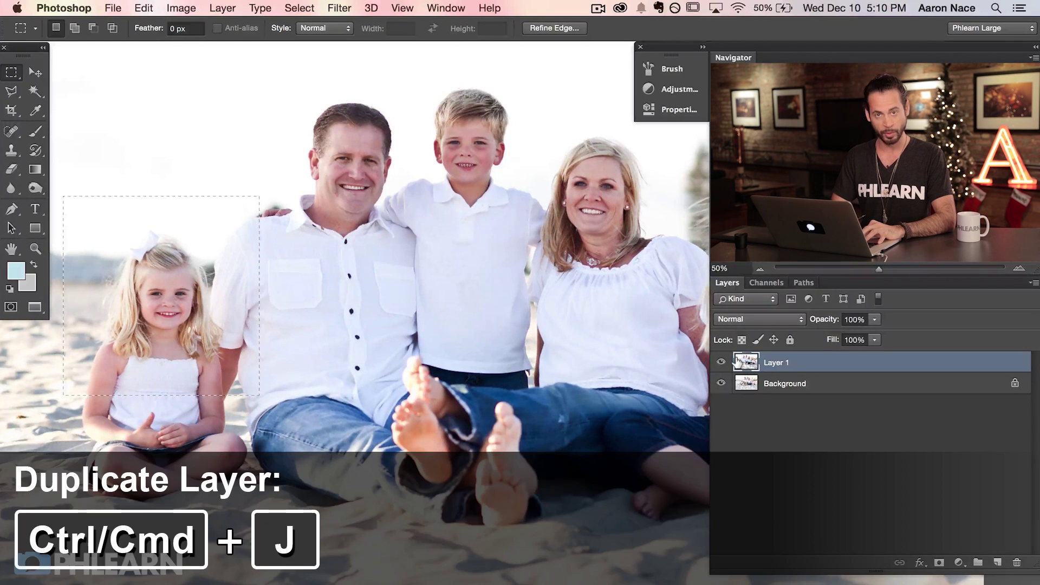
key("super+j")
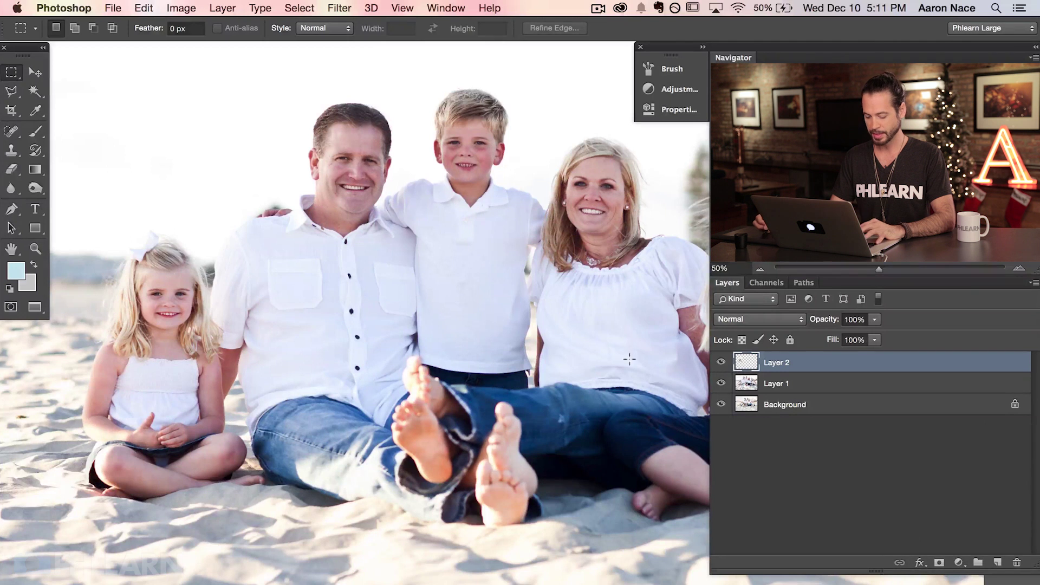
Step: Move the smiling girl's cutout on Layer 2 beside the screaming girl in the original photo, and hide Layer 1
key("v")
left_click_drag(201, 328, 396, 359)
left_click(720, 362)
left_click(721, 363)
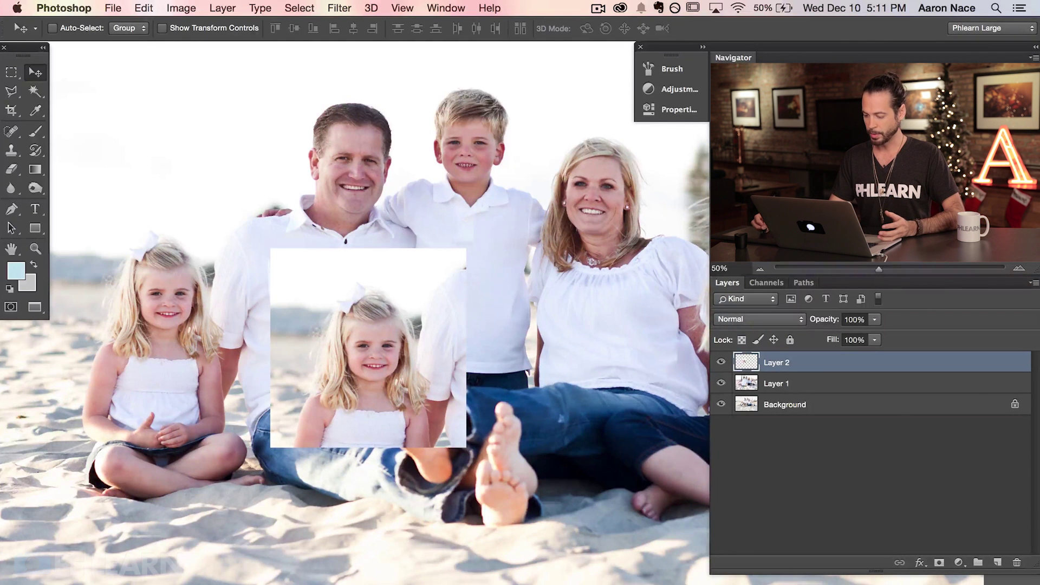
left_click(720, 383)
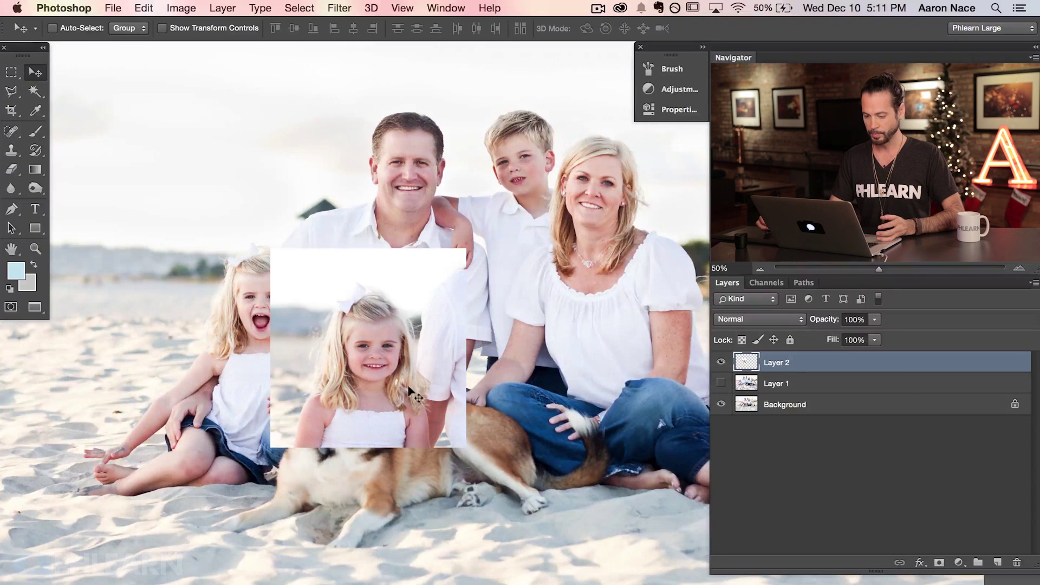
left_click_drag(410, 406, 403, 398)
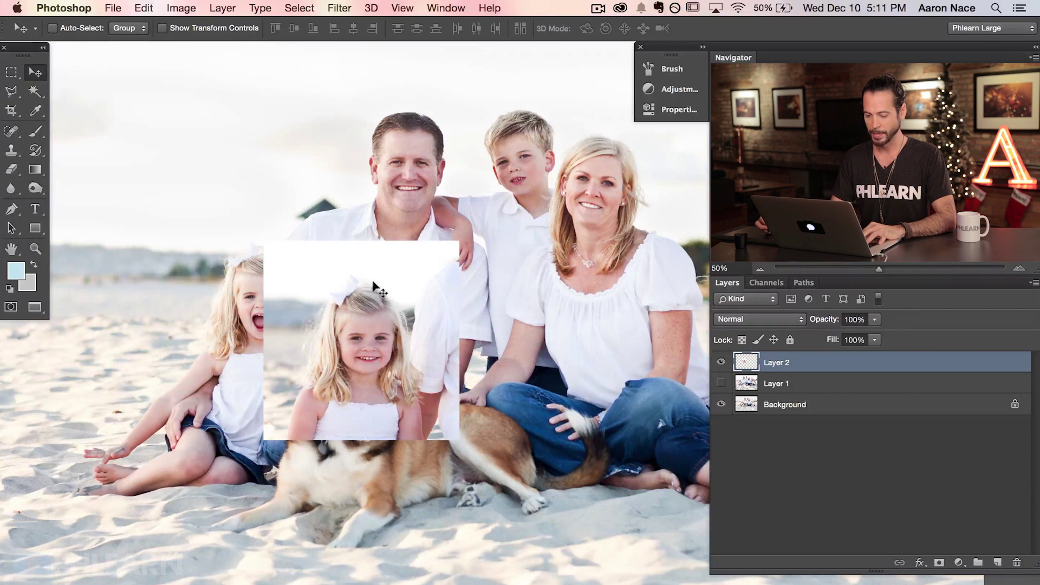
mouse_move(375, 360)
left_mouse_down()
mouse_move(356, 353)
mouse_move(398, 208)
mouse_move(463, 258)
mouse_move(371, 334)
mouse_move(366, 355)
mouse_move(602, 228)
mouse_move(358, 350)
mouse_move(388, 341)
mouse_move(378, 350)
left_mouse_up()
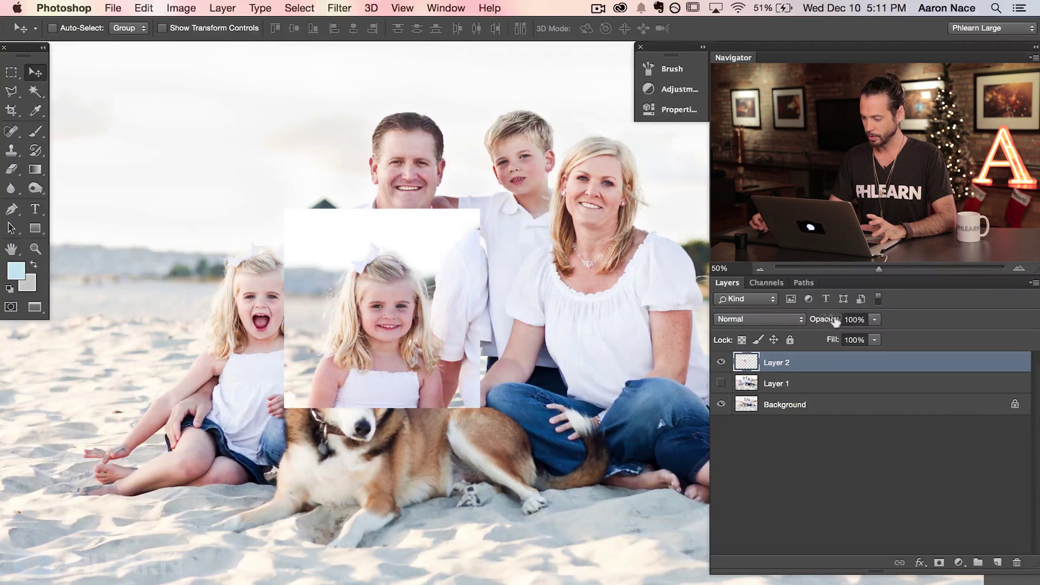
Step: Set Layer 2's opacity to 78% and align the smiling face over the screaming girl's face
left_click_drag(819, 321, 810, 321)
key("super+equal")
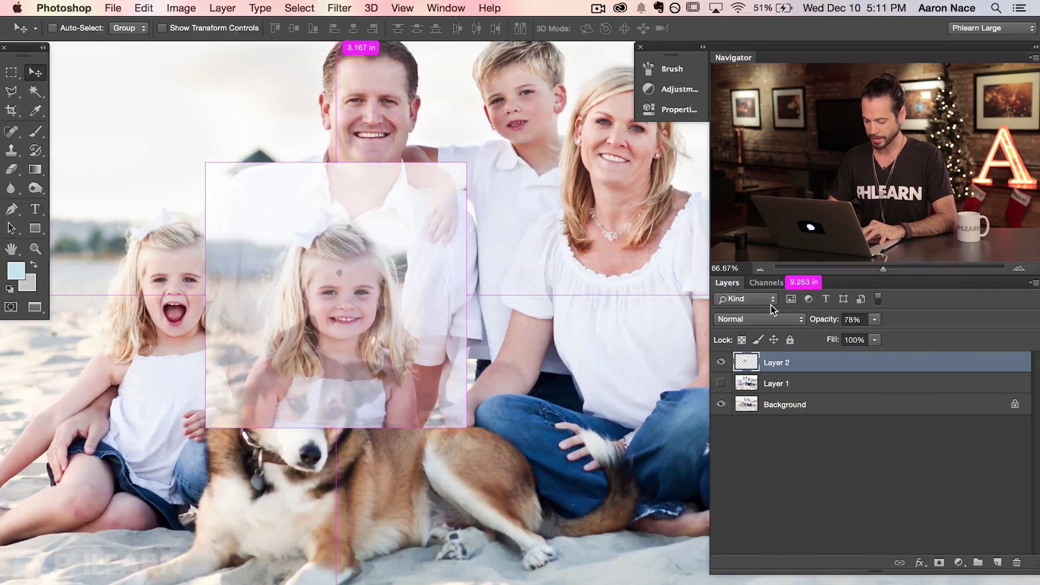
key("super+equal")
scroll(414, 309, "left", 10)
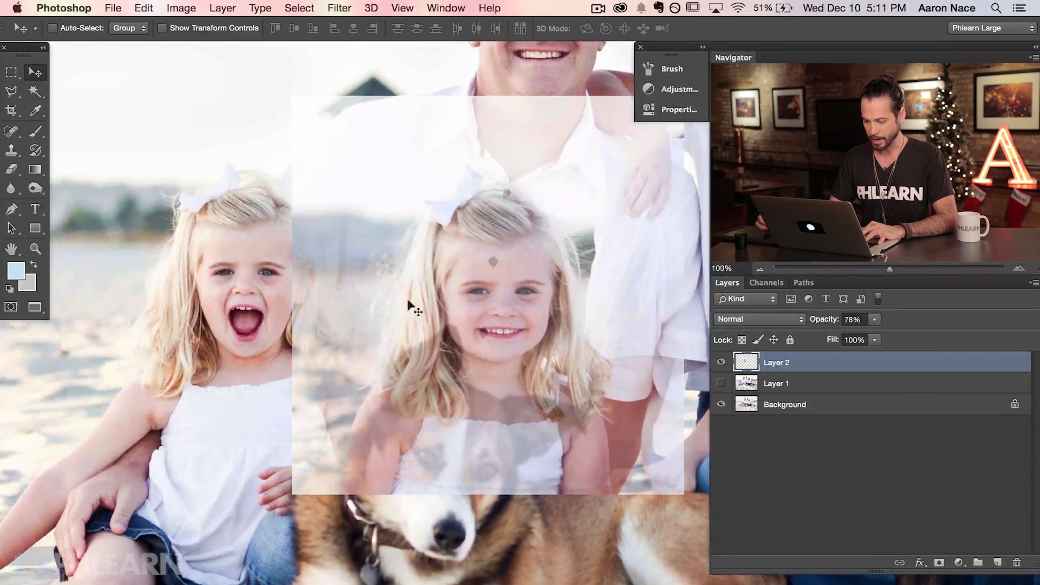
left_click_drag(457, 347, 287, 346)
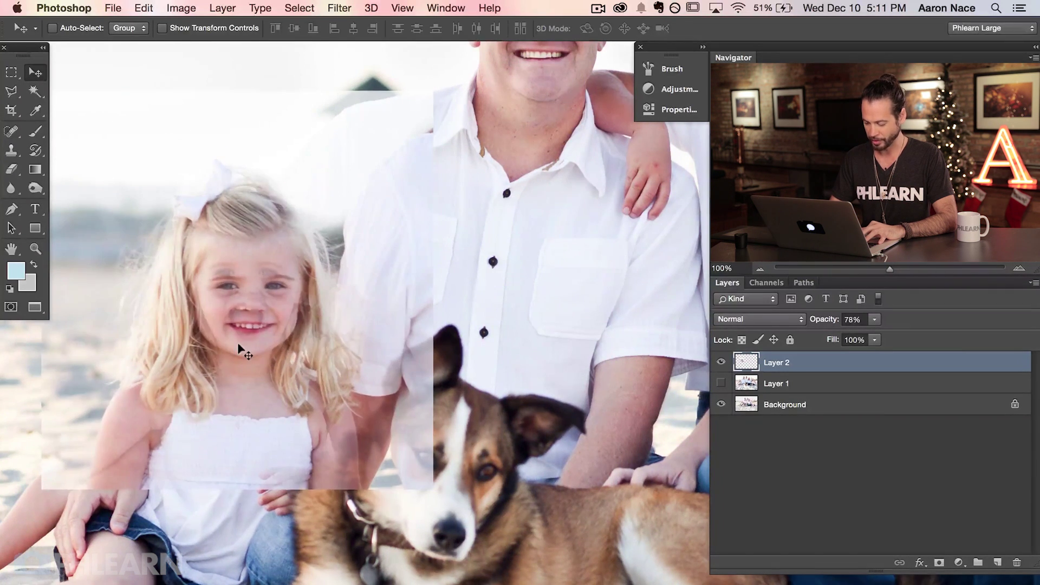
key("super+equal")
scroll(286, 410, "up", 10)
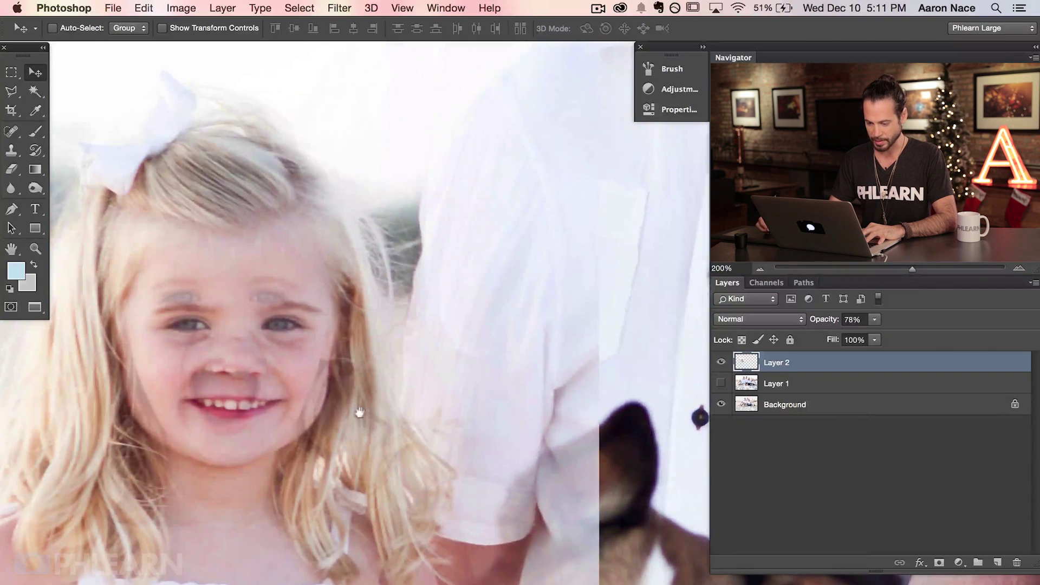
mouse_move(302, 388)
left_mouse_down()
mouse_move(314, 401)
mouse_move(301, 403)
left_mouse_up()
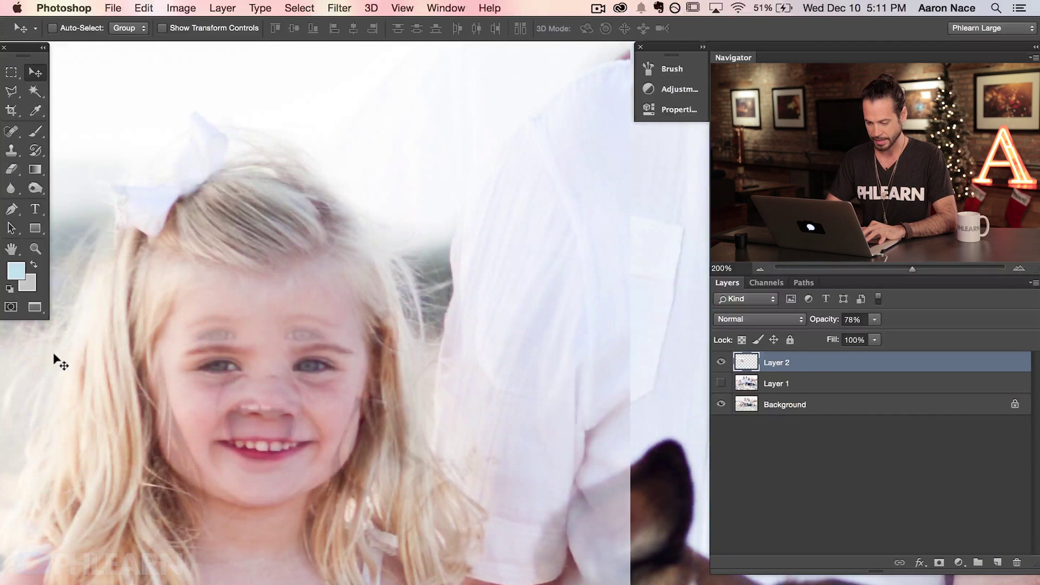
key("super+minus")
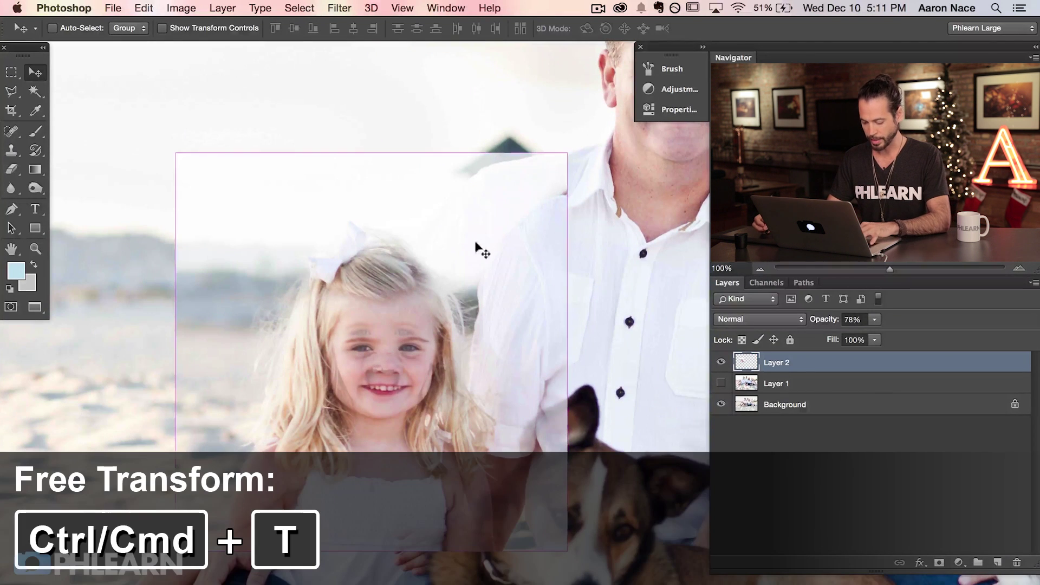
Step: Scale Layer 2 down with Free Transform so the smiling head matches the screaming girl's size, and align it over her face
key("super+t")
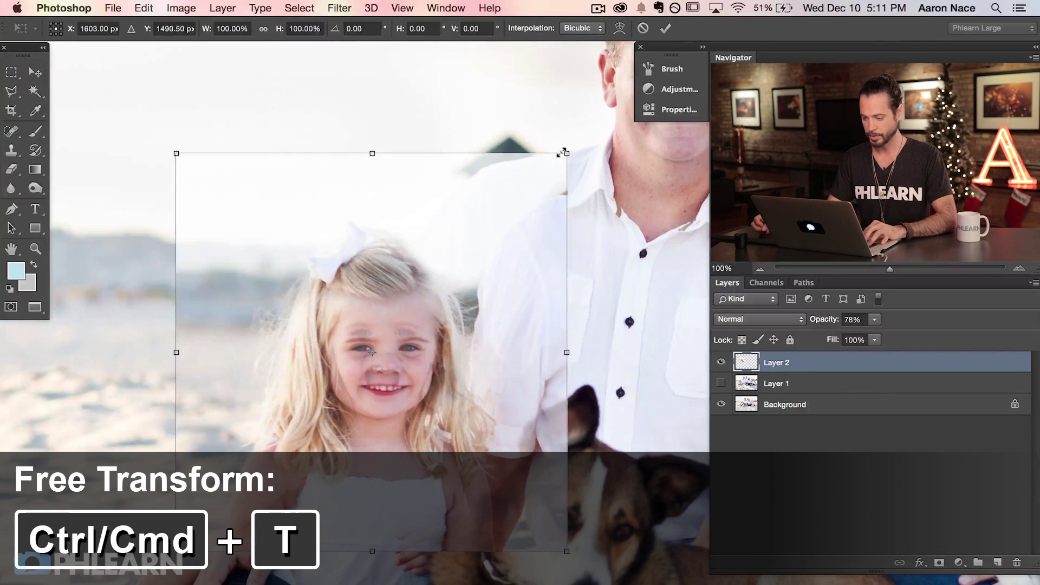
left_click_drag(563, 156, 513, 205)
left_click_drag(445, 388, 469, 354)
left_click_drag(534, 175, 528, 179)
left_click_drag(460, 310, 461, 338)
key("Return")
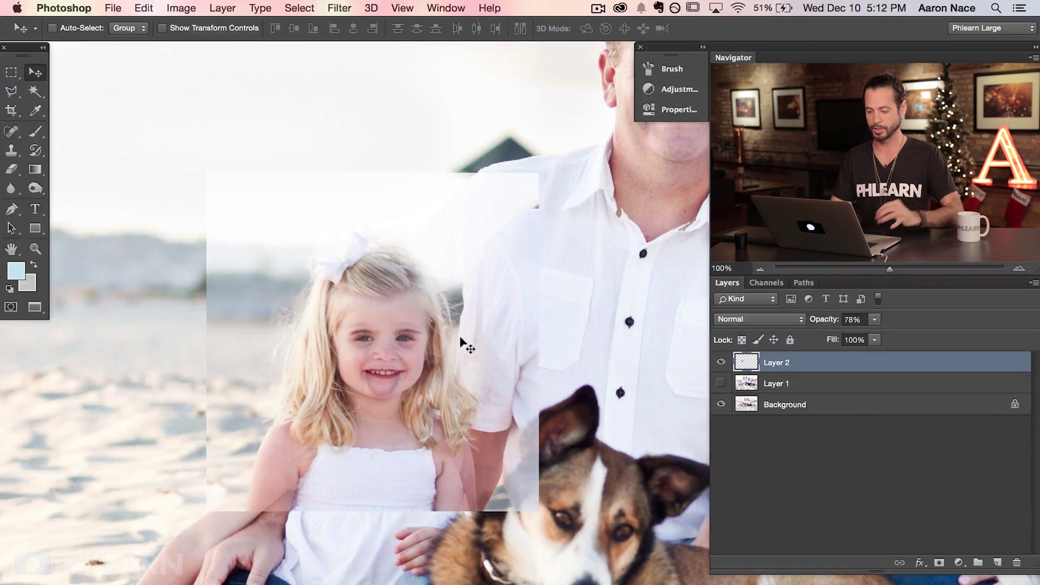
Step: Fine-tune Layer 2's position over the girl's face and toggle its visibility to check the alignment
left_click_drag(450, 432, 442, 407)
left_click_drag(440, 403, 440, 406)
left_click(721, 362)
left_click(721, 363)
left_click(721, 362)
left_click(720, 363)
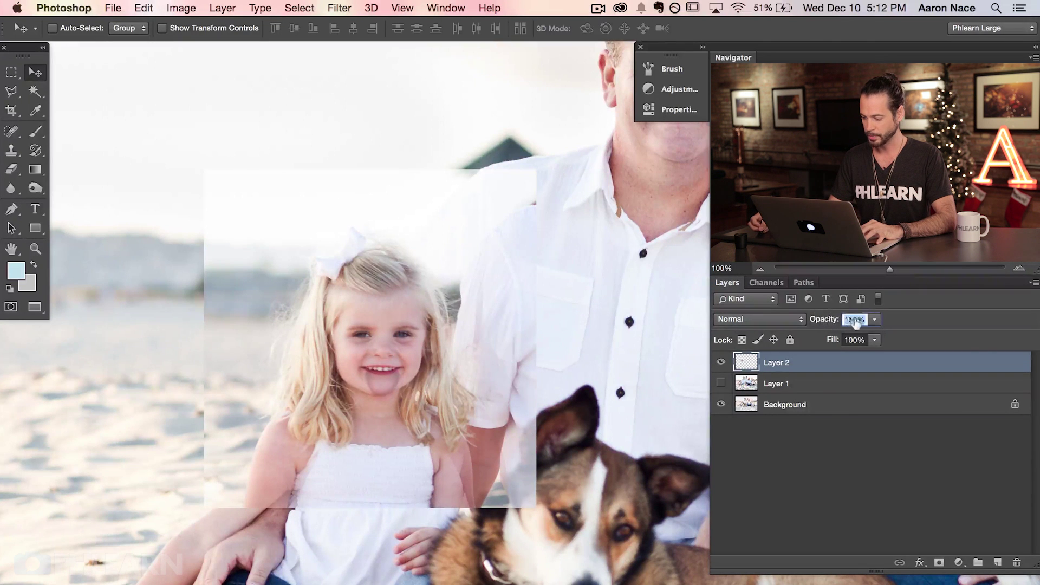
Step: Set Layer 2's opacity to 100% and hide the cutout's rectangular edges by painting black on a new layer mask around the girl
key("Return")
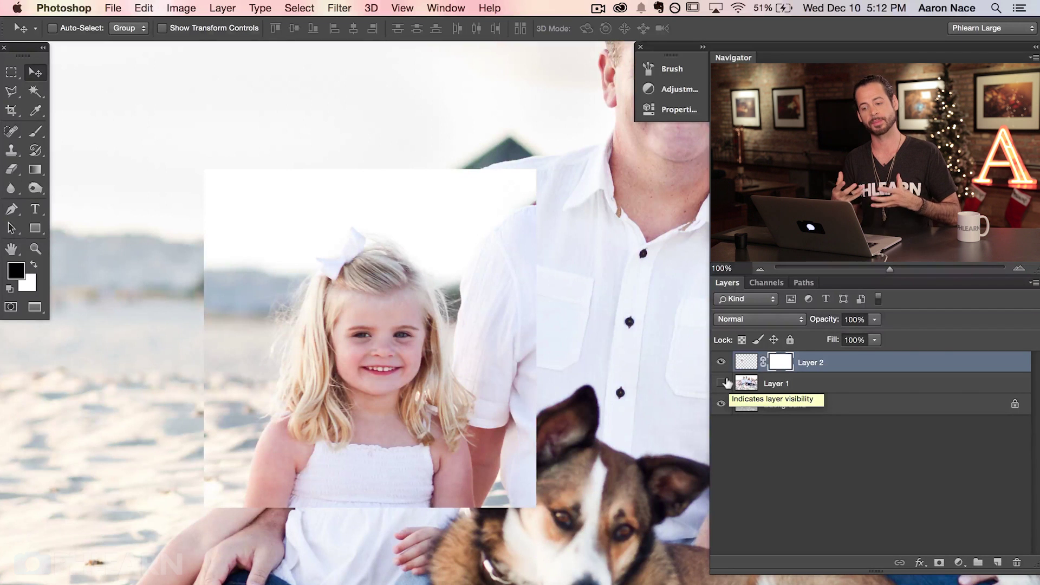
key("super+plus")
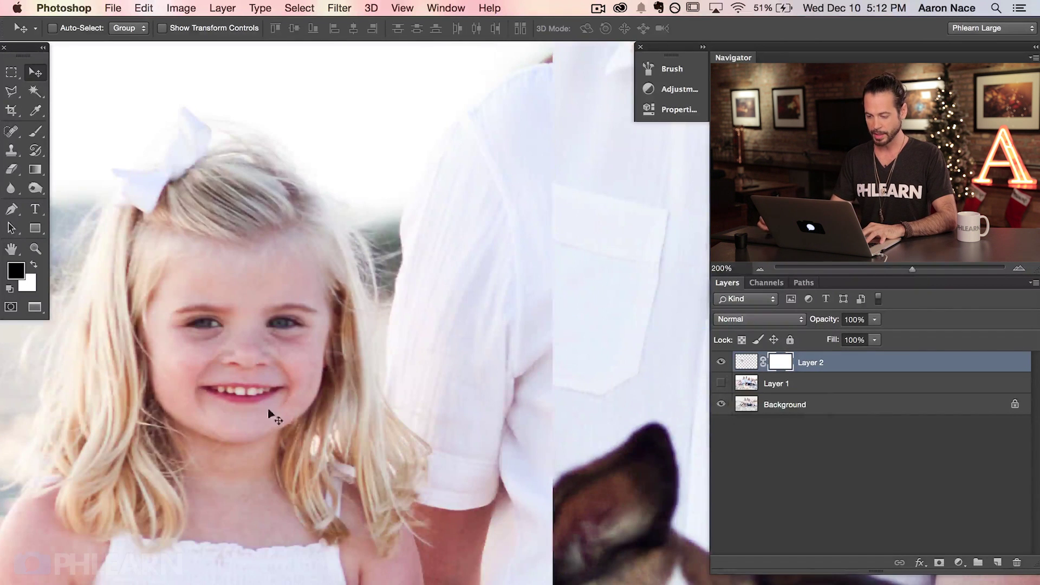
scroll(269, 413, "left", 5)
scroll(269, 413, "up", 3)
key("b")
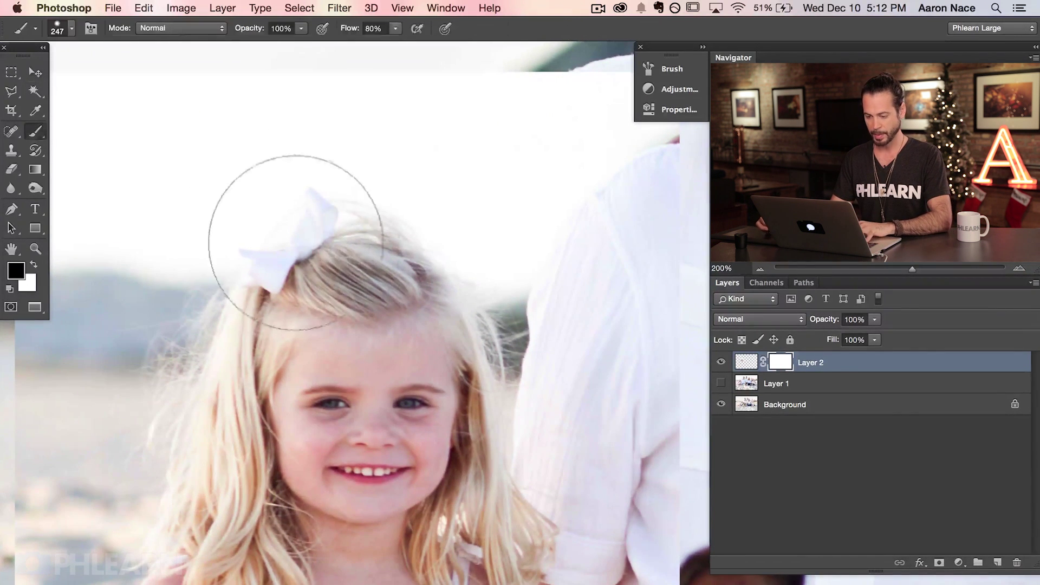
key("super+minus")
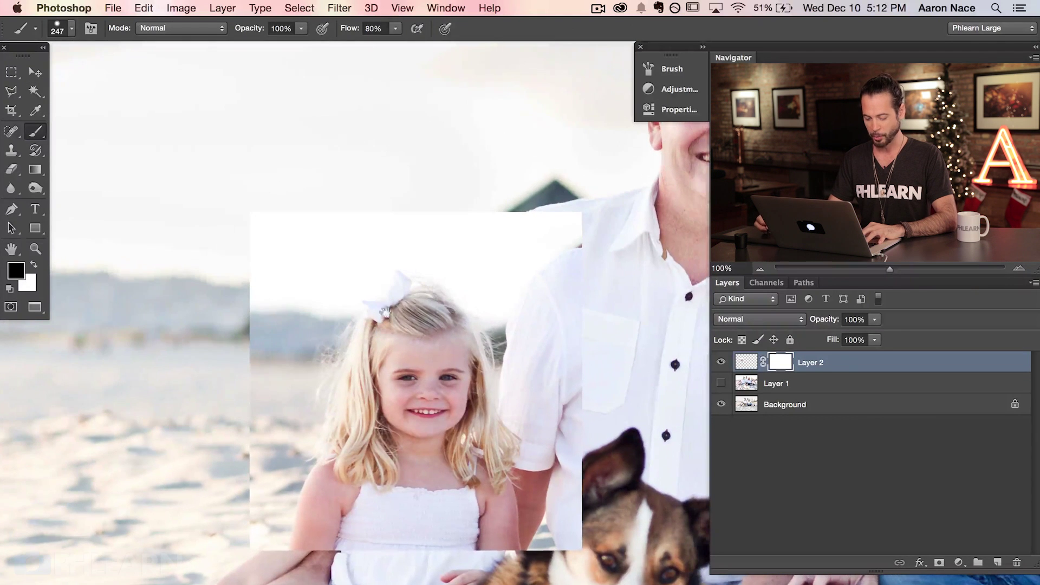
mouse_move(260, 228)
left_mouse_down()
mouse_move(235, 344)
mouse_move(247, 333)
mouse_move(245, 306)
left_mouse_up()
mouse_move(398, 195)
left_mouse_down()
mouse_move(529, 226)
mouse_move(587, 261)
mouse_move(563, 277)
mouse_move(593, 358)
mouse_move(576, 380)
mouse_move(535, 271)
mouse_move(503, 256)
mouse_move(355, 262)
mouse_move(348, 287)
mouse_move(311, 318)
mouse_move(293, 302)
mouse_move(253, 504)
mouse_move(274, 560)
mouse_move(307, 516)
mouse_move(340, 534)
left_mouse_up()
mouse_move(417, 558)
left_mouse_down()
mouse_move(506, 550)
mouse_move(499, 555)
mouse_move(552, 528)
mouse_move(566, 432)
mouse_move(590, 452)
mouse_move(582, 411)
mouse_move(545, 350)
mouse_move(534, 394)
mouse_move(524, 360)
left_mouse_up()
Step: Hide and show Layer 2 to compare the masked smiling face with the original
left_click(721, 361)
left_click(720, 361)
left_click(721, 362)
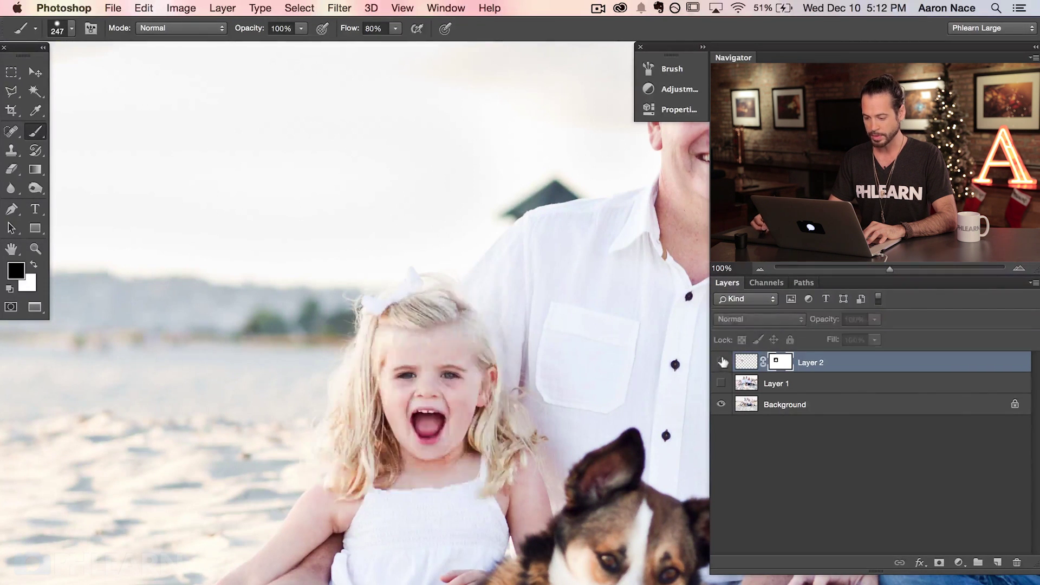
left_click(721, 361)
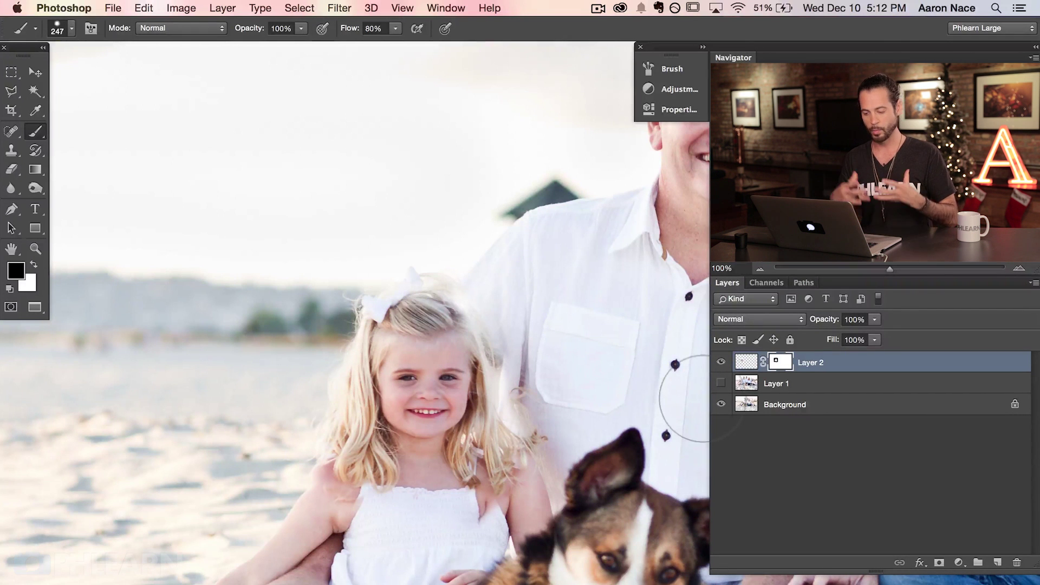
Step: Paint black on Layer 2's mask over the hair ends and shoulder on the sea side to bring back the original photo
key("super+plus")
left_click_drag(353, 422, 418, 339)
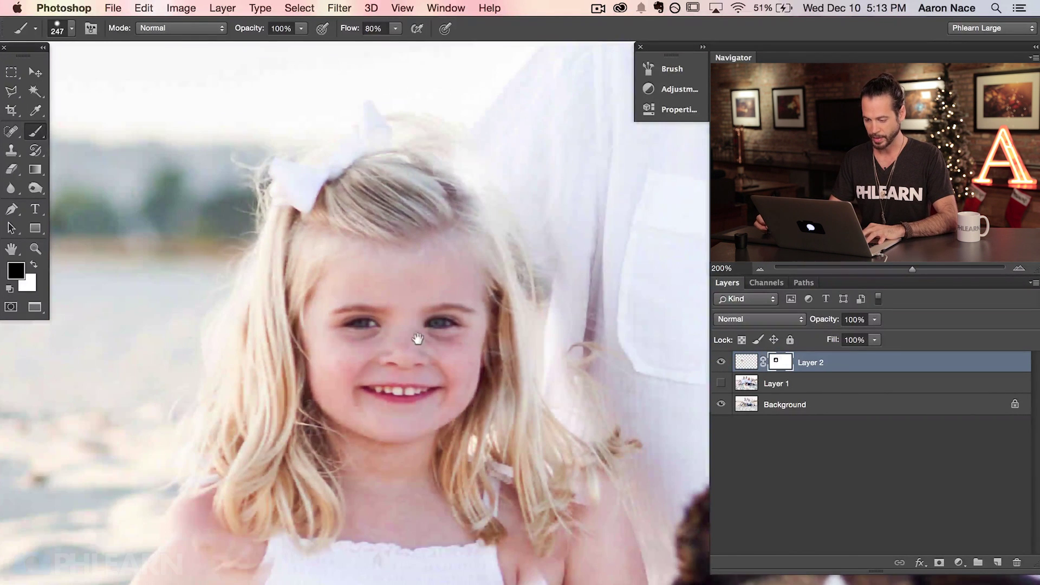
mouse_move(325, 461)
left_mouse_down()
mouse_move(417, 436)
mouse_move(379, 422)
mouse_move(404, 417)
mouse_move(379, 436)
mouse_move(404, 456)
mouse_move(410, 448)
left_mouse_up()
key("x")
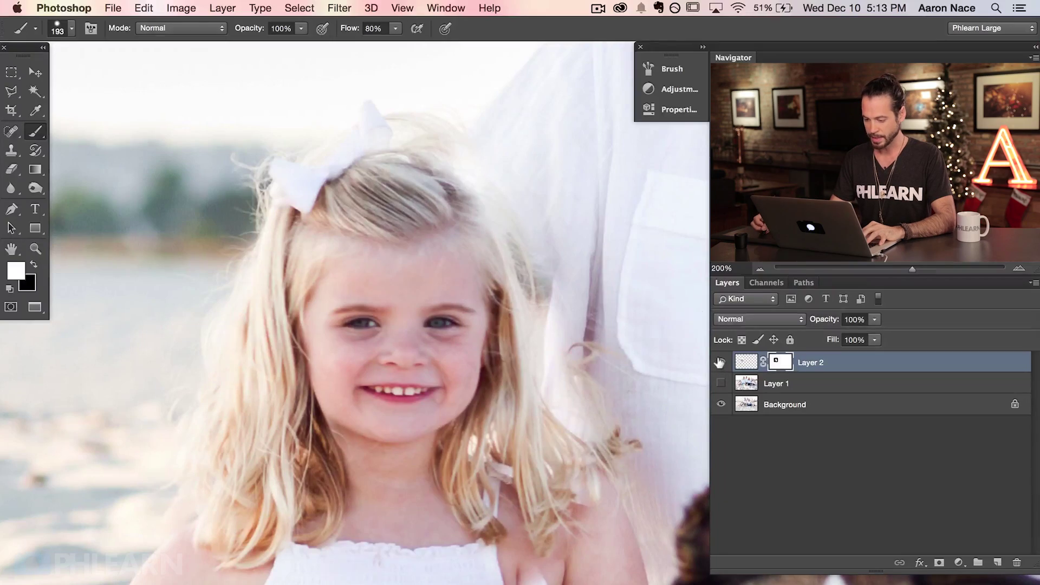
Step: Toggle Layer 2 repeatedly to examine how the hair and shoulders line up with the original photo
left_click(720, 362)
left_click(721, 362)
left_click(720, 362)
left_click(720, 362)
left_click(720, 363)
left_click(720, 362)
left_click(720, 362)
left_click(720, 362)
Step: Paint black on Layer 2's mask with a 151 px brush to reveal the original hair and dress strap beside the father's shirt
key("x")
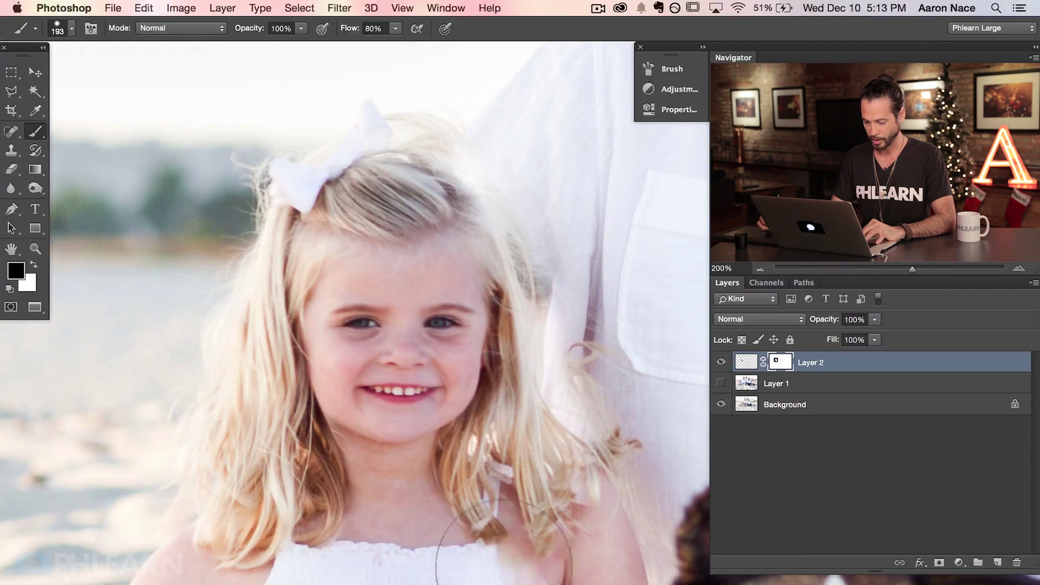
key("bracketleft")
key("bracketleft")
mouse_move(571, 395)
left_mouse_down()
mouse_move(551, 330)
mouse_move(546, 252)
mouse_move(530, 245)
mouse_move(535, 331)
mouse_move(515, 218)
mouse_move(540, 257)
left_mouse_up()
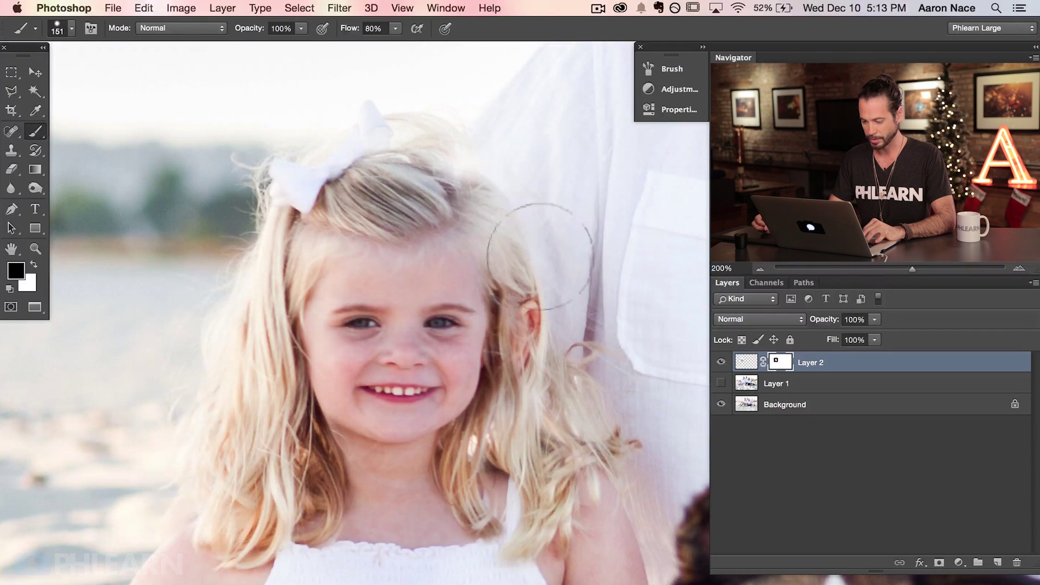
Step: Paint white on the mask to restore the smiling girl's hair over the ear and her hair bow
key("x")
mouse_move(553, 372)
left_mouse_down()
mouse_move(506, 184)
mouse_move(377, 130)
mouse_move(403, 122)
mouse_move(264, 186)
mouse_move(261, 175)
mouse_move(251, 221)
mouse_move(280, 187)
mouse_move(263, 148)
mouse_move(252, 188)
mouse_move(277, 173)
mouse_move(261, 180)
mouse_move(256, 131)
mouse_move(335, 98)
mouse_move(353, 116)
left_mouse_up()
key("x")
key("x")
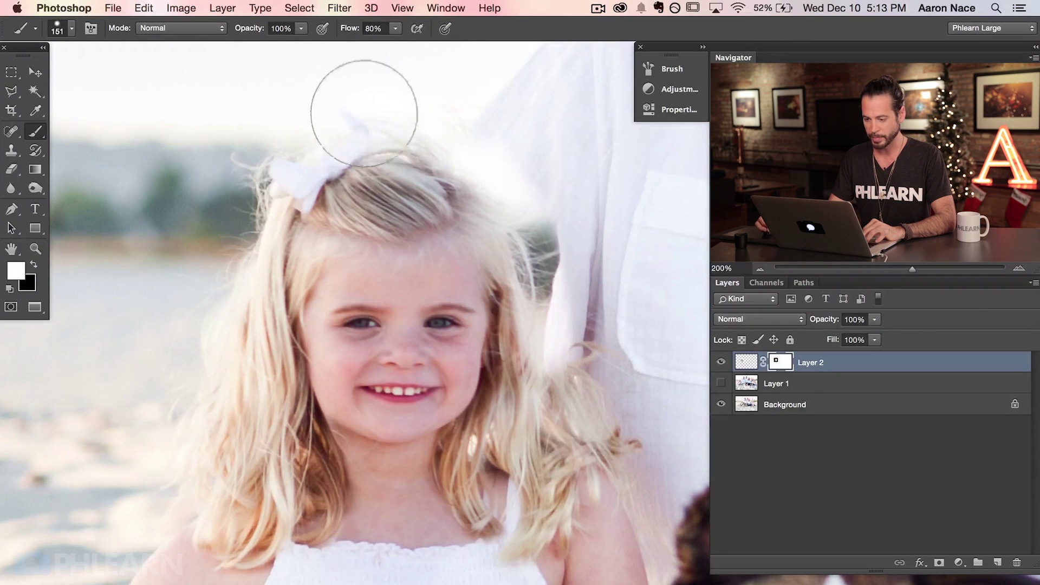
Step: Refine the mask along the outer hair on the sea side with white and black strokes
left_click_drag(188, 370, 181, 506)
key("x")
mouse_move(205, 437)
left_mouse_down()
mouse_move(213, 548)
mouse_move(182, 437)
mouse_move(166, 444)
mouse_move(161, 434)
mouse_move(133, 512)
mouse_move(127, 412)
left_mouse_up()
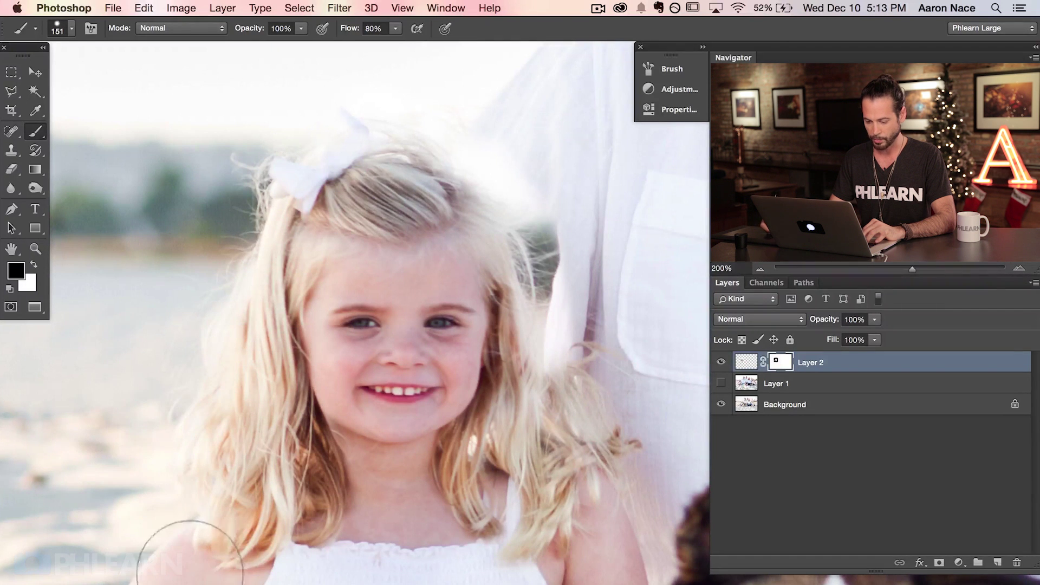
Step: Paint black on the mask around the dress neckline and the hair beside the strap near the father to blend them with the original
scroll(181, 552, "down", 4)
mouse_move(615, 366)
left_mouse_down()
mouse_move(602, 294)
mouse_move(574, 253)
mouse_move(567, 284)
left_mouse_up()
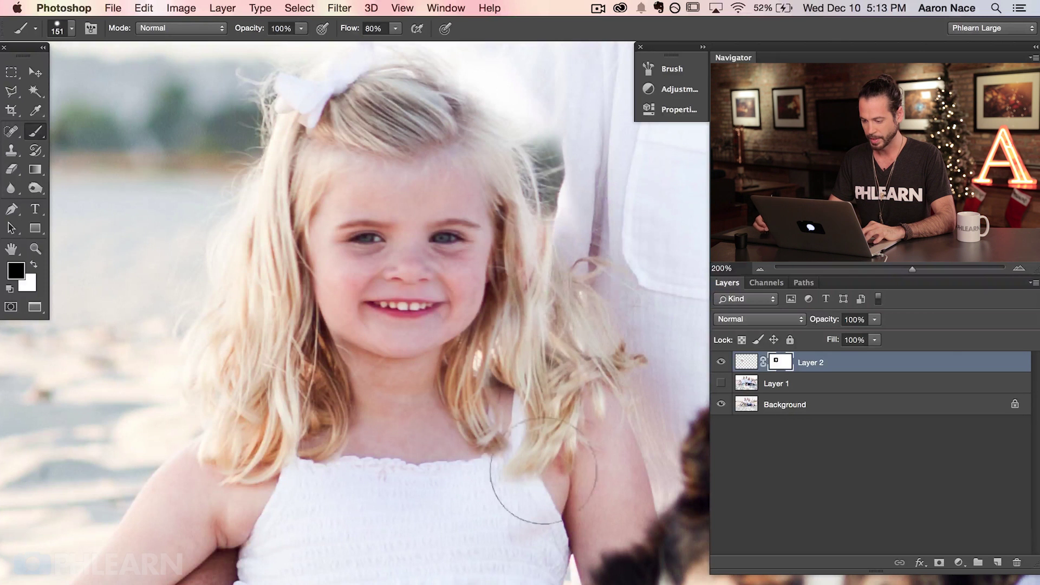
left_click_drag(523, 397, 472, 501)
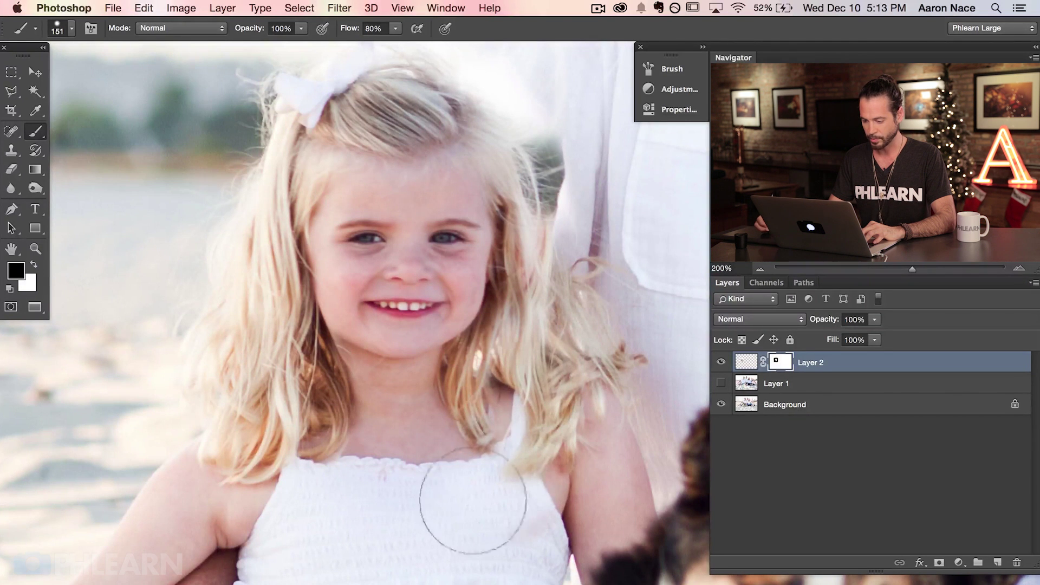
Step: Toggle Layer 2 repeatedly in close-up to check the blended hair, neckline and shoulders
left_click(719, 361)
left_click(720, 361)
left_click(720, 361)
left_click(720, 361)
left_click(720, 361)
left_click(720, 361)
left_click(720, 362)
left_click(719, 362)
left_click(719, 362)
left_click(720, 361)
Step: Compare the whole girl with and without Layer 2 at 100% zoom to judge the face swap
key("super+minus")
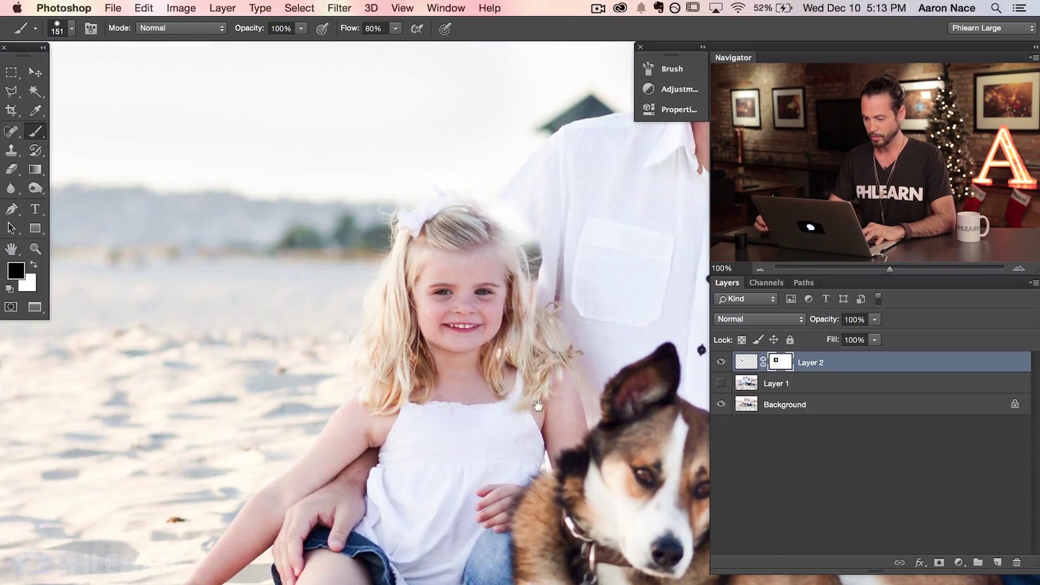
left_click_drag(537, 405, 481, 424)
left_click(722, 362)
left_click(722, 362)
left_click(722, 362)
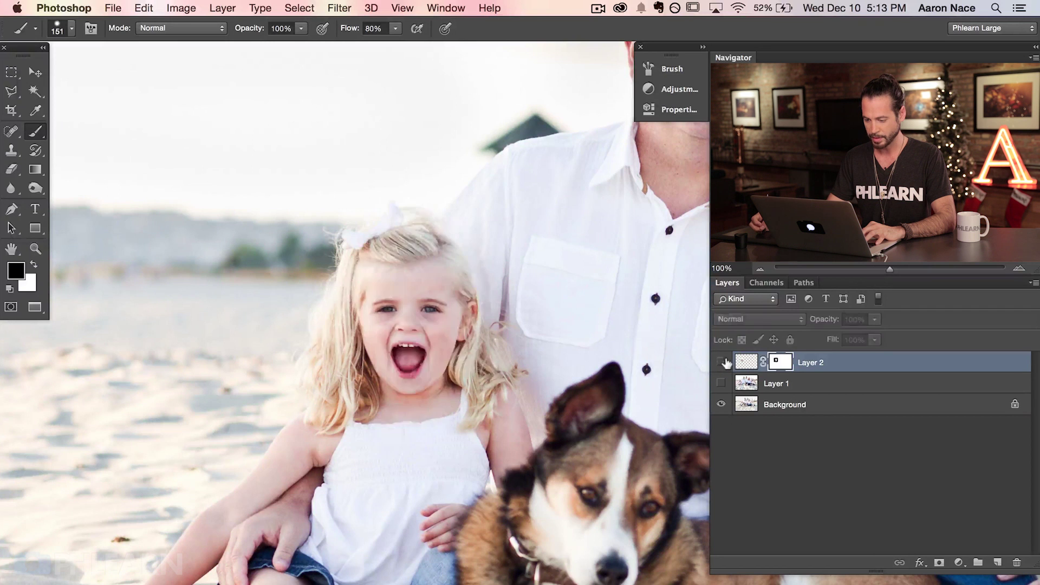
left_click(721, 363)
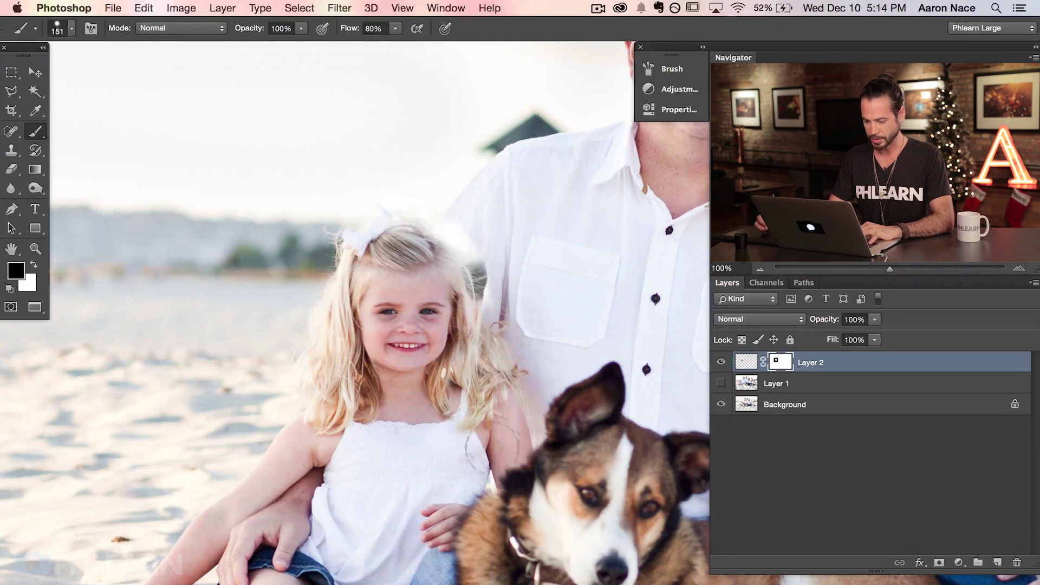
key("v")
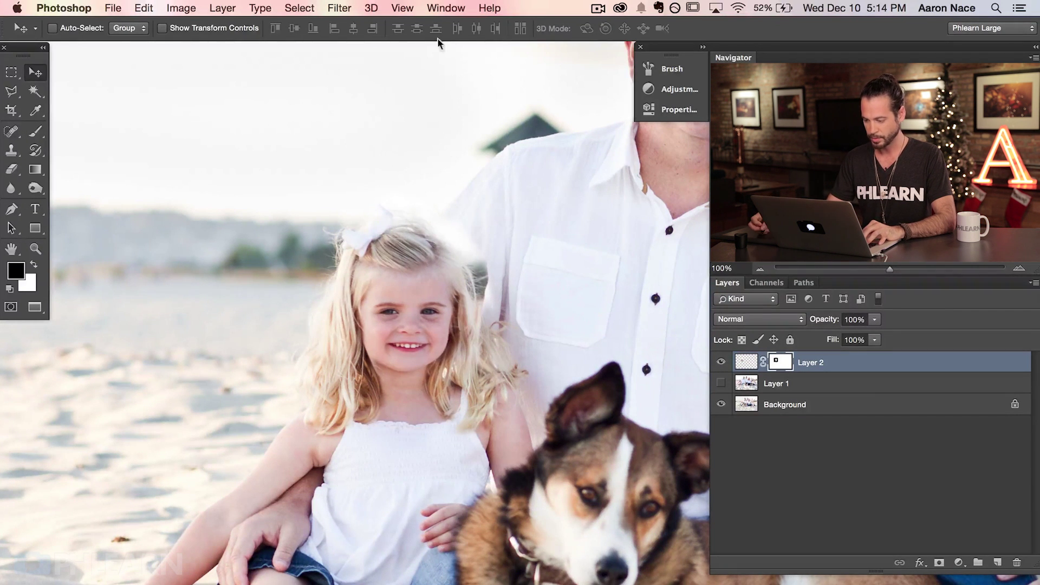
left_click(720, 361)
left_click(721, 361)
left_click(721, 362)
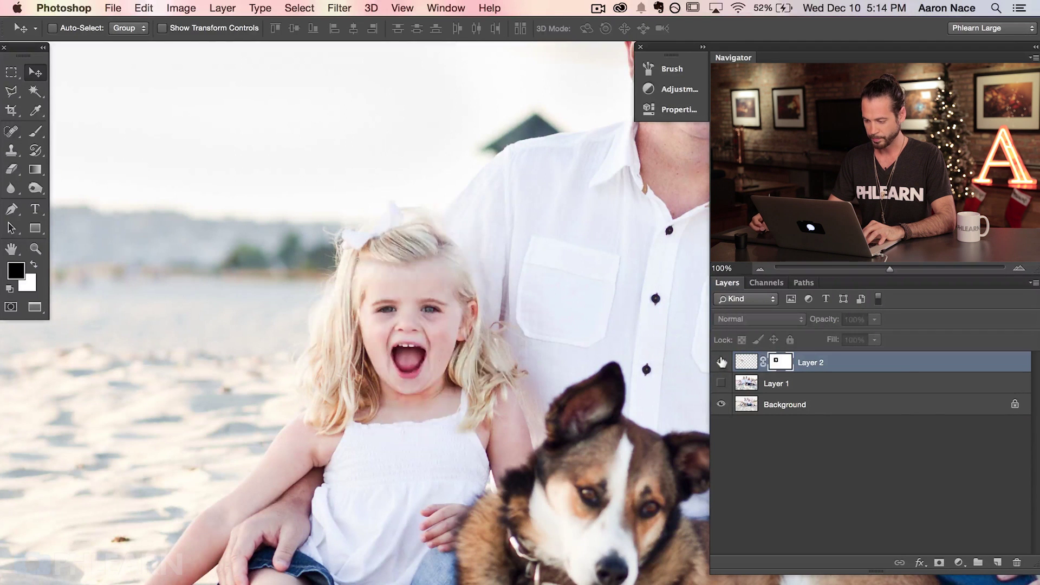
left_click(721, 361)
key("b")
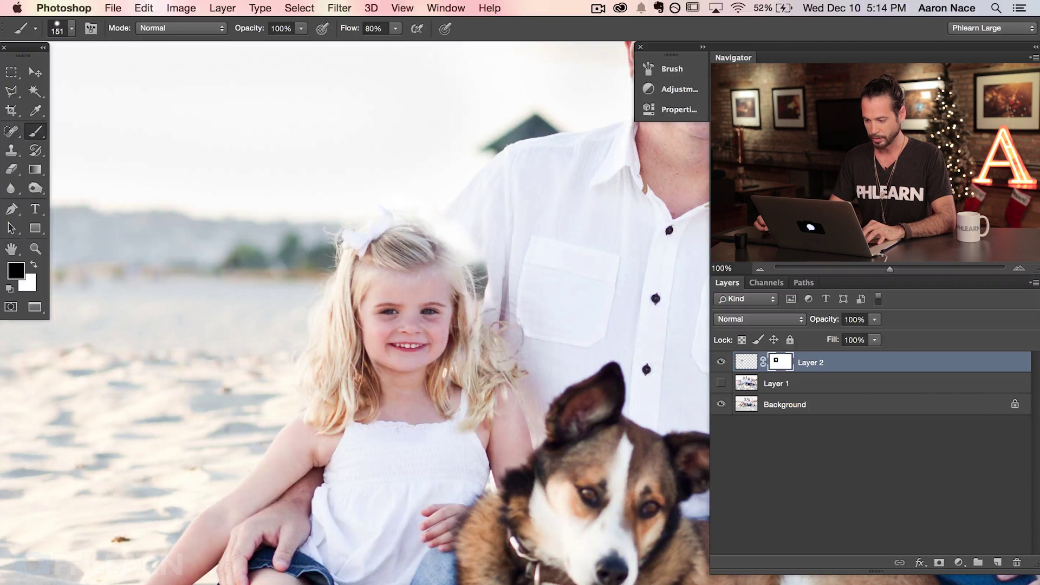
left_click(721, 361)
left_click(721, 361)
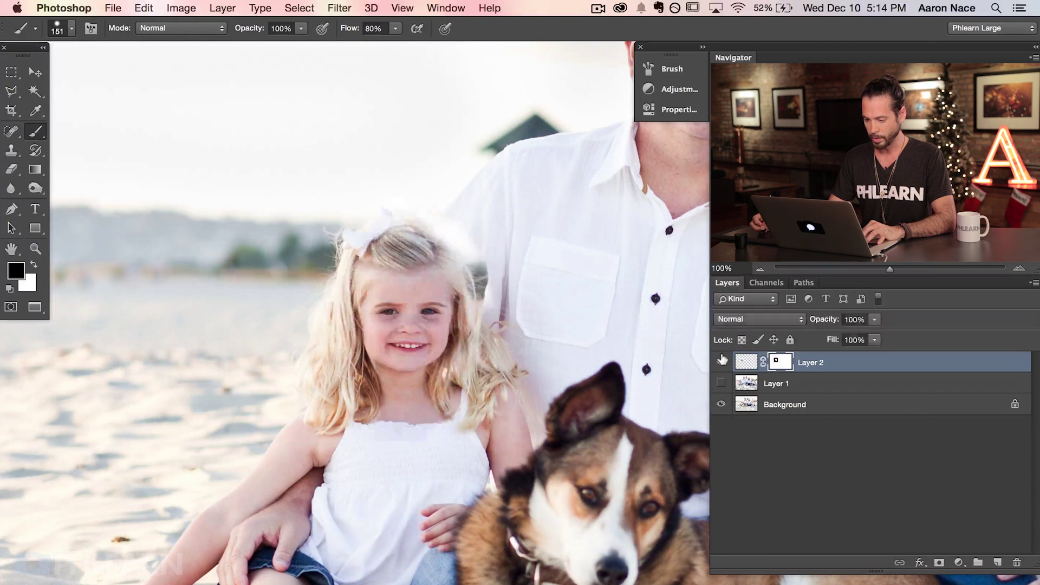
left_click(722, 361)
left_click(723, 361)
left_click(724, 361)
left_click(723, 361)
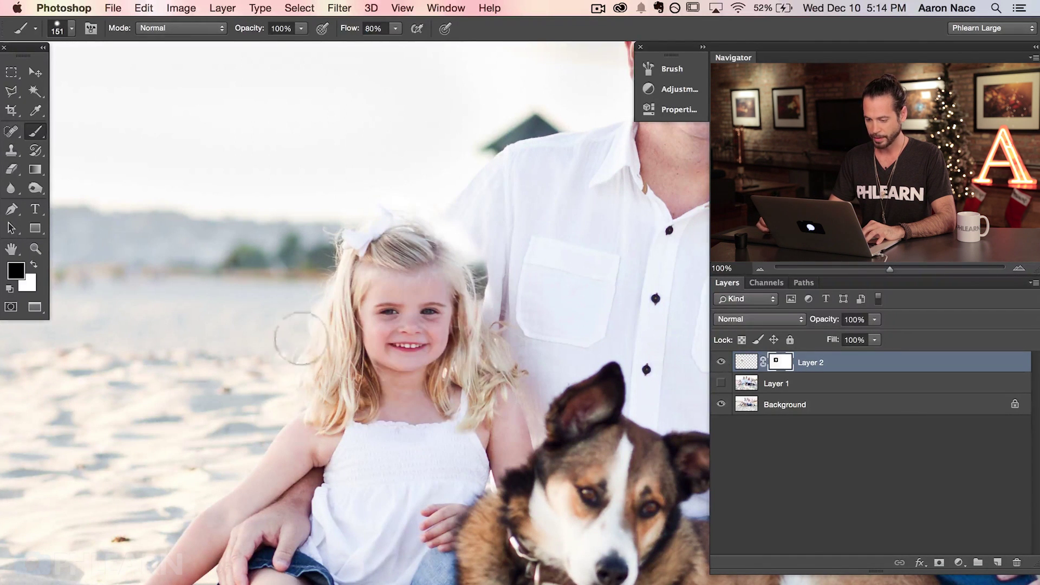
Step: Refine Layer 2's mask with a 71 px brush around the ear and hair beside the father's sleeve, alternating white and black
key("super+equal")
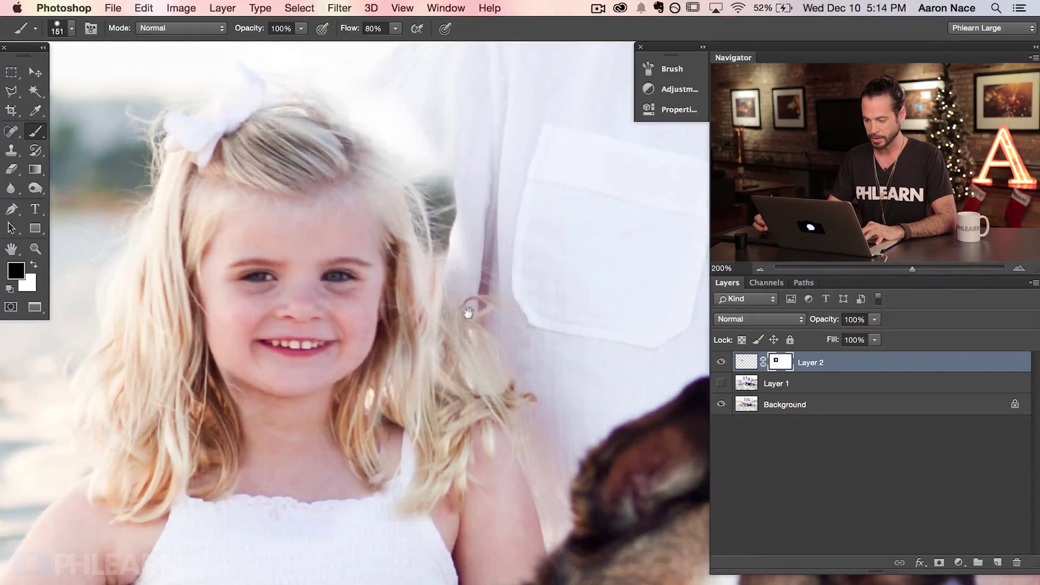
scroll(413, 278, "up", 3)
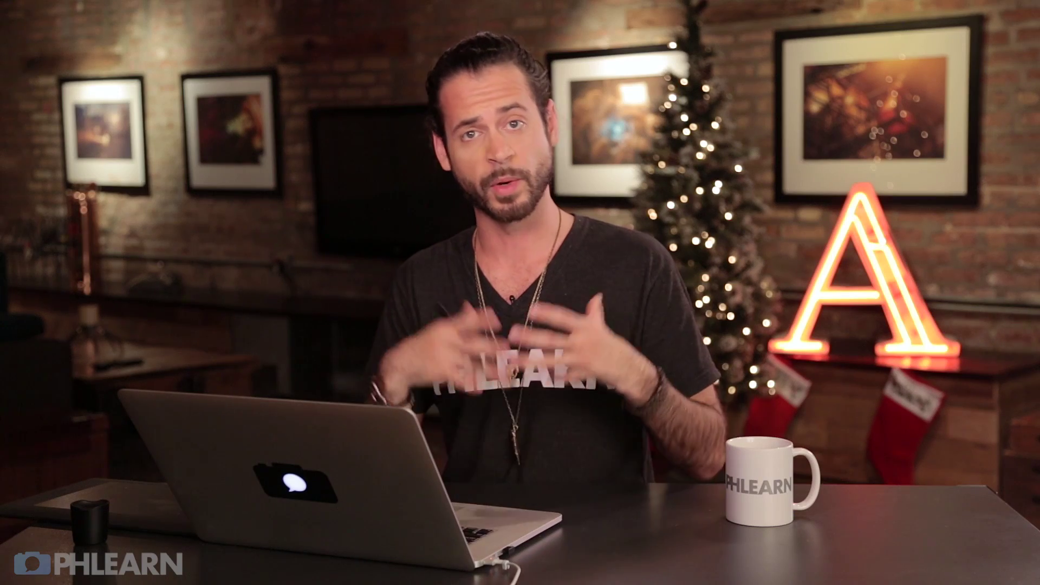
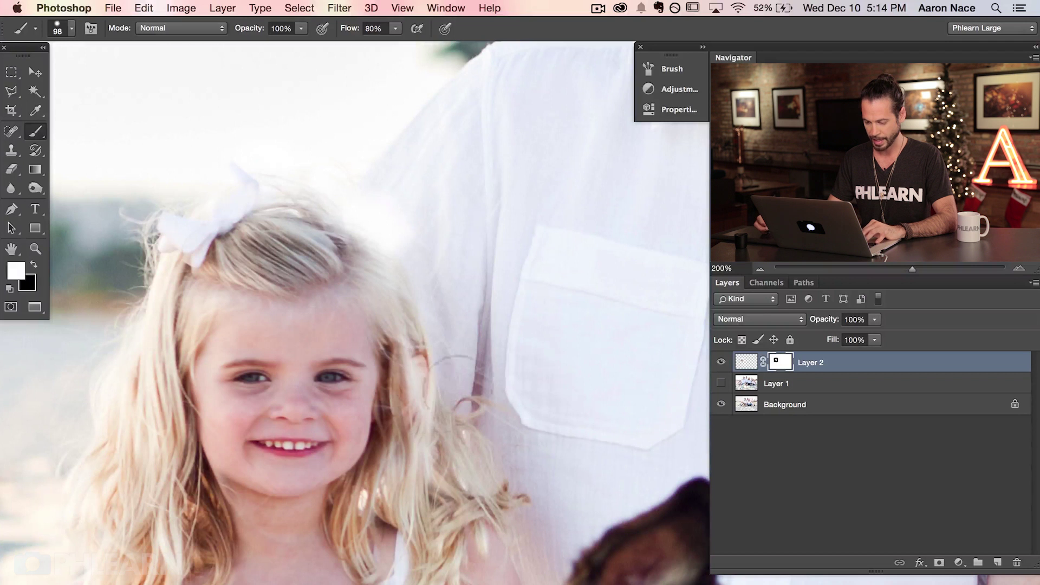
key("bracketleft")
key("bracketleft")
key("bracketleft")
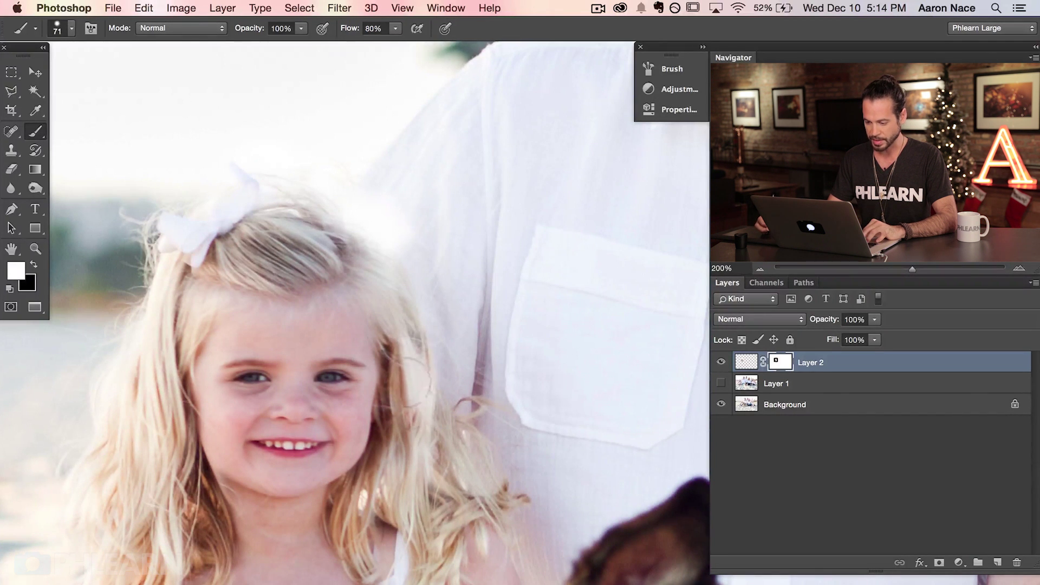
key("x")
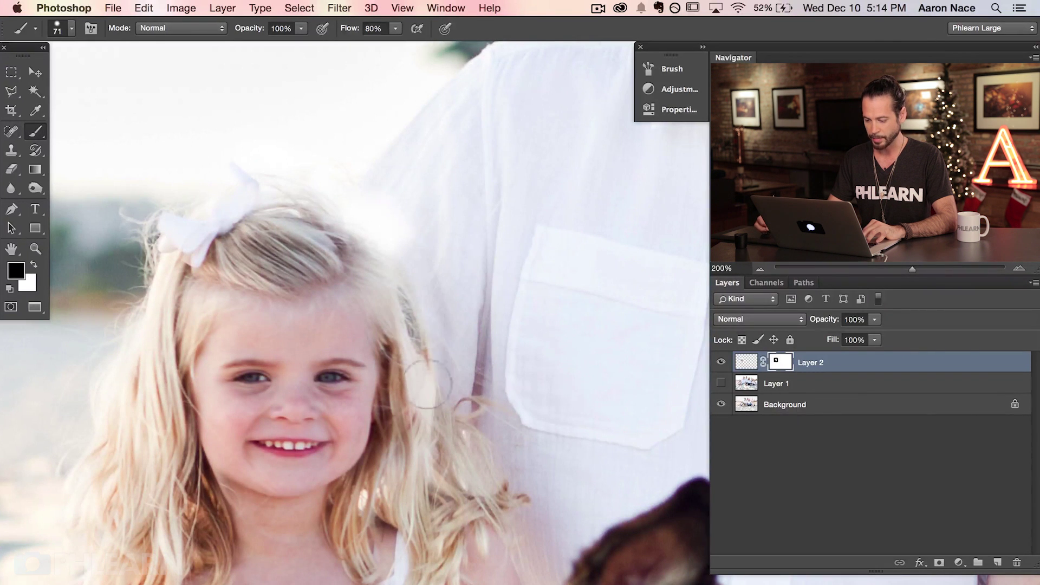
key("x")
key("x")
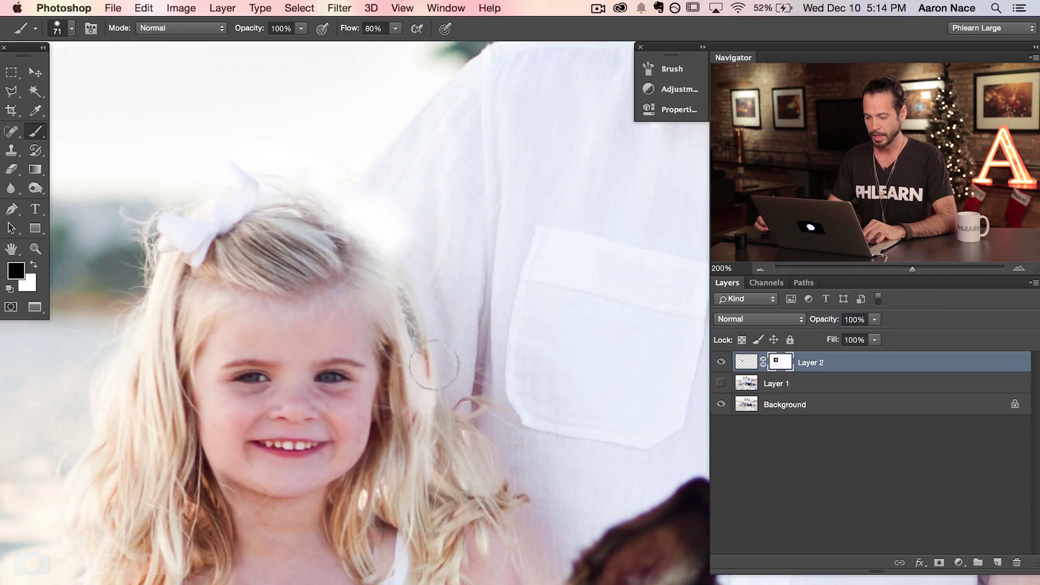
key("x")
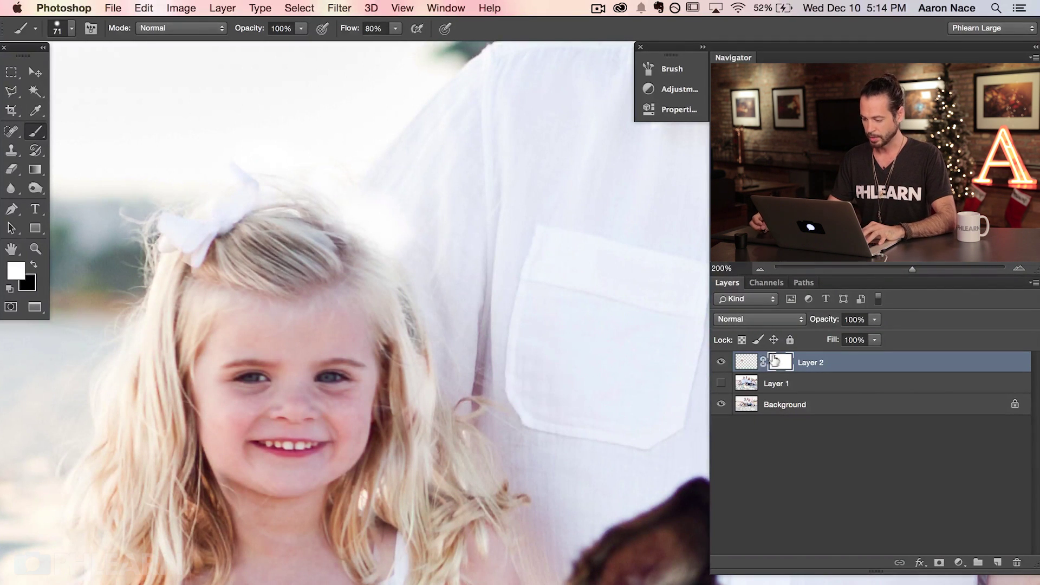
Step: Compare Layer 2 with the original and touch up the mask along the father-side hair in black and white
left_click(720, 362)
left_click(719, 362)
left_click(719, 362)
left_click(719, 362)
key("x")
key("x")
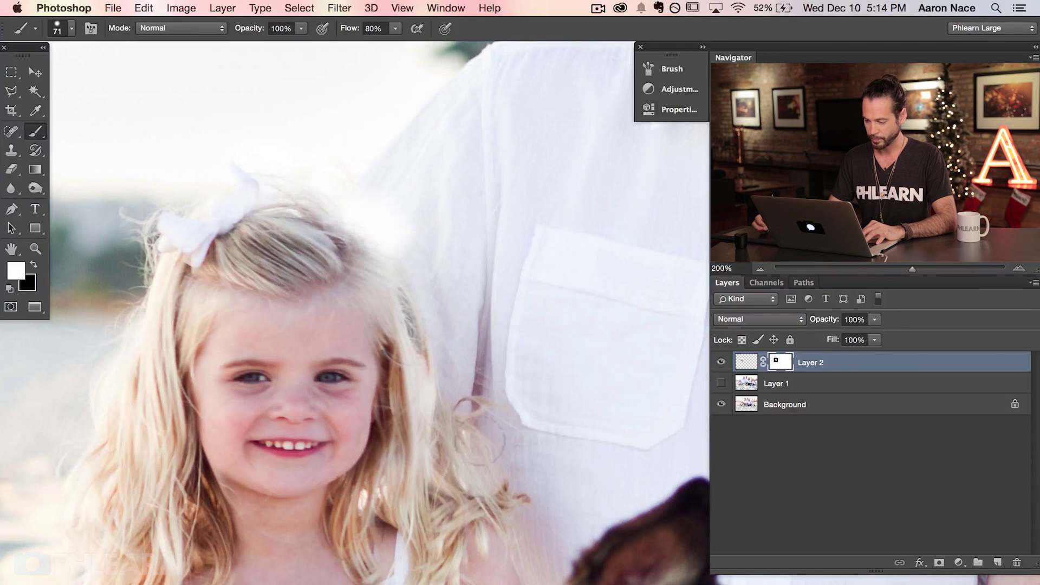
Step: Toggle Layer 2 repeatedly to check the refined hair edge against the original photo
left_click(720, 362)
left_click(720, 362)
left_click(720, 362)
left_click(720, 362)
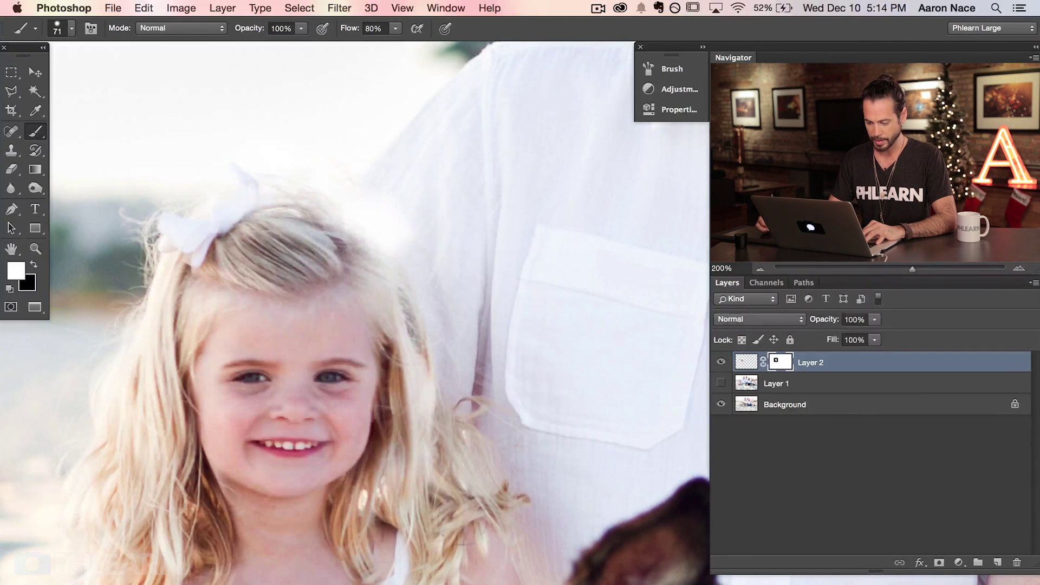
key("x")
left_click(721, 362)
left_click(720, 362)
left_click(720, 362)
left_click(720, 362)
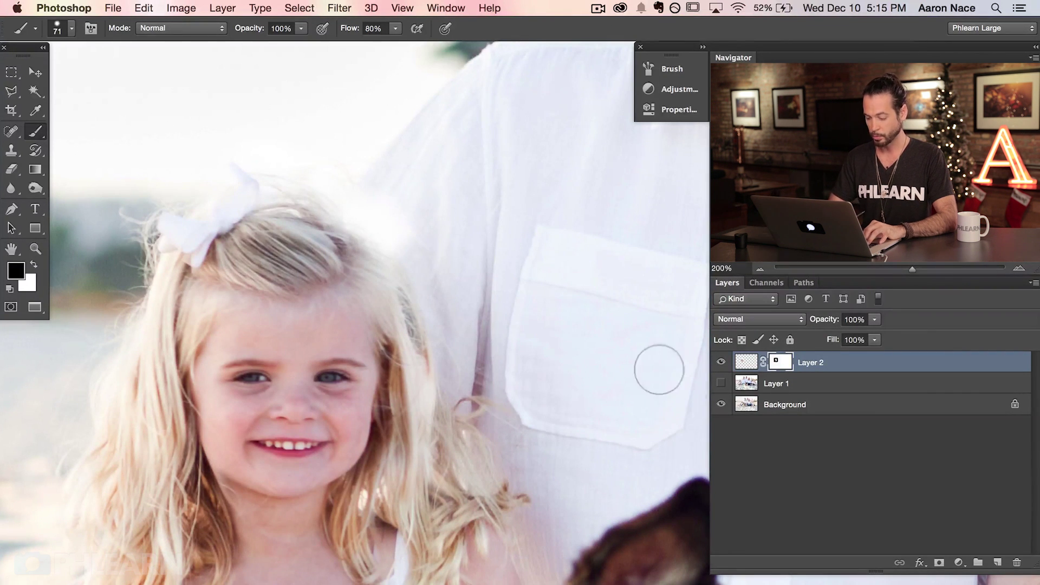
Step: Add a new layer above Layer 2 and clone shirt texture over the leftover hair edge beside the father's sleeve with a 66 px Clone Stamp
key("super+shift+alt+n")
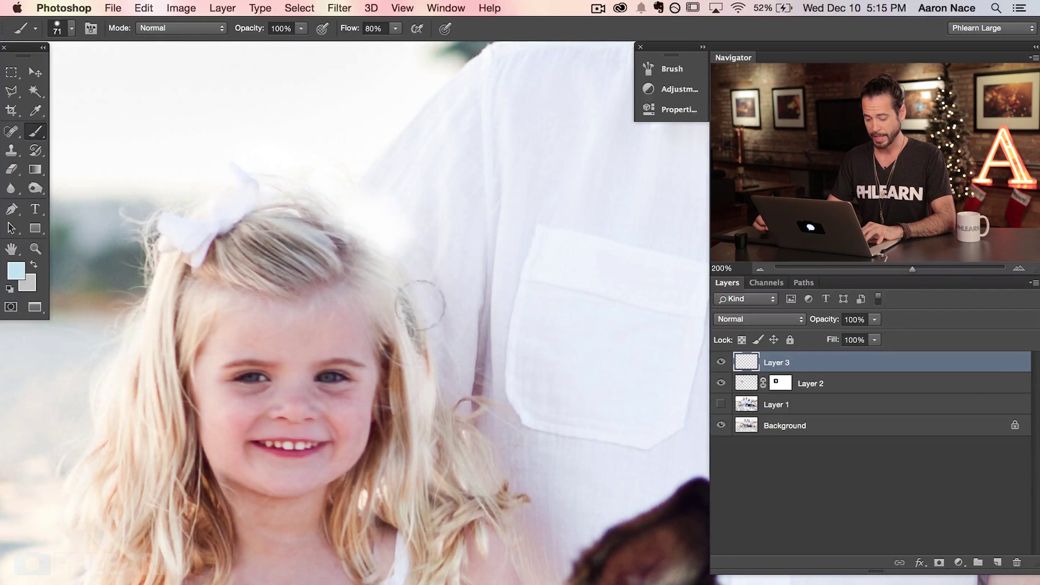
key("s")
left_click_drag(433, 270, 421, 273)
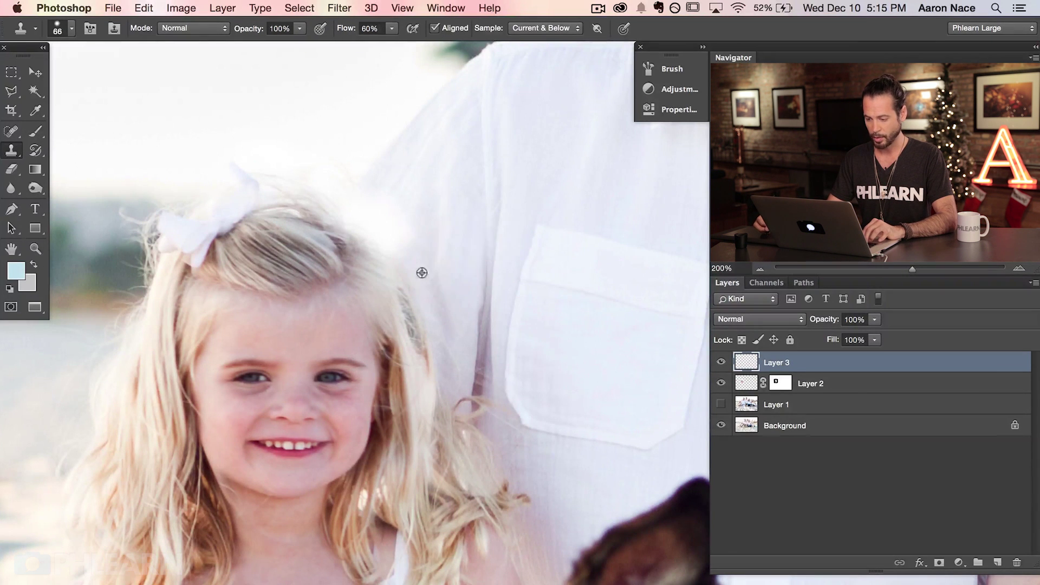
mouse_move(413, 278)
left_mouse_down()
mouse_move(422, 321)
mouse_move(410, 267)
mouse_move(417, 326)
mouse_move(434, 307)
left_mouse_up()
left_click(434, 308, "alt")
mouse_move(427, 381)
left_mouse_down()
mouse_move(435, 414)
mouse_move(425, 317)
left_mouse_up()
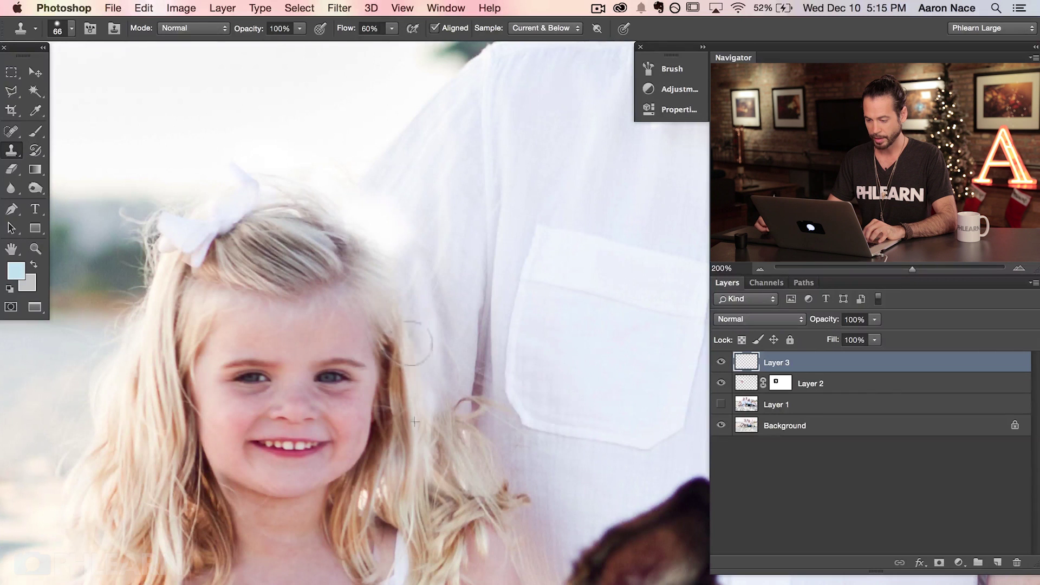
Step: Undo the last clone stroke, resample the sleeve, and clone along the upper edge of the girl's hair on Layer 3
key("super+z")
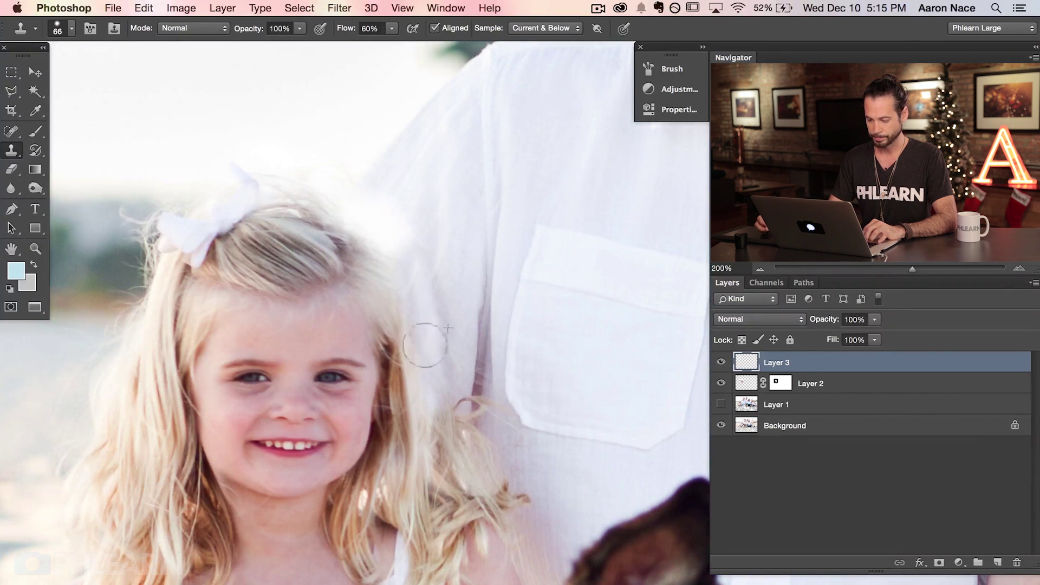
left_click(426, 315, "alt")
mouse_move(413, 290)
left_mouse_down()
mouse_move(400, 270)
mouse_move(424, 242)
mouse_move(410, 234)
mouse_move(398, 242)
mouse_move(390, 225)
mouse_move(417, 266)
mouse_move(401, 250)
left_mouse_up()
left_click(385, 239, "alt")
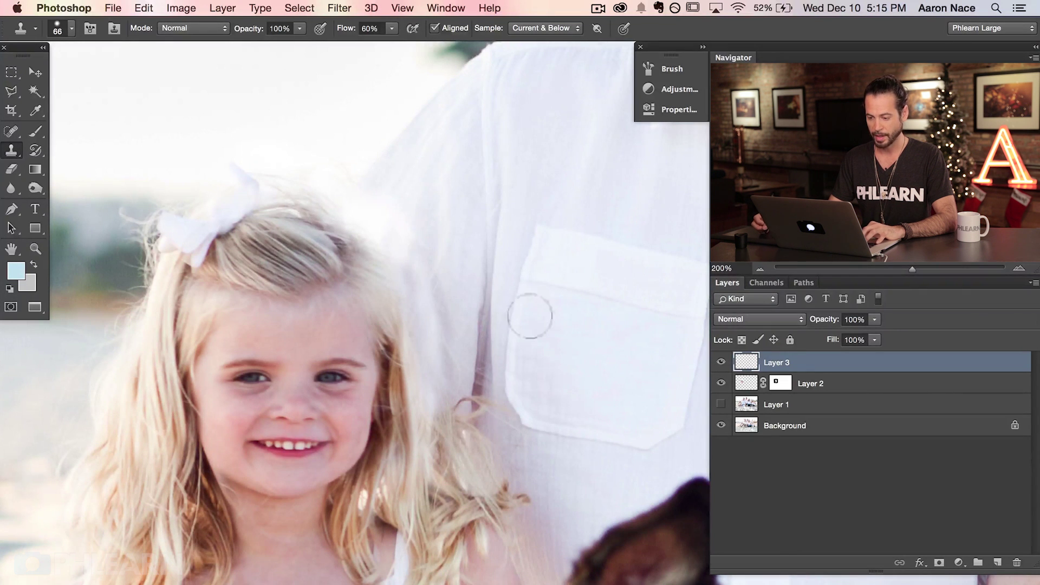
Step: Toggle Layer 3 repeatedly to check the cloned sleeve edge against the uncorrected hair
left_click(714, 363)
left_click(714, 363)
left_click(714, 363)
left_click(714, 363)
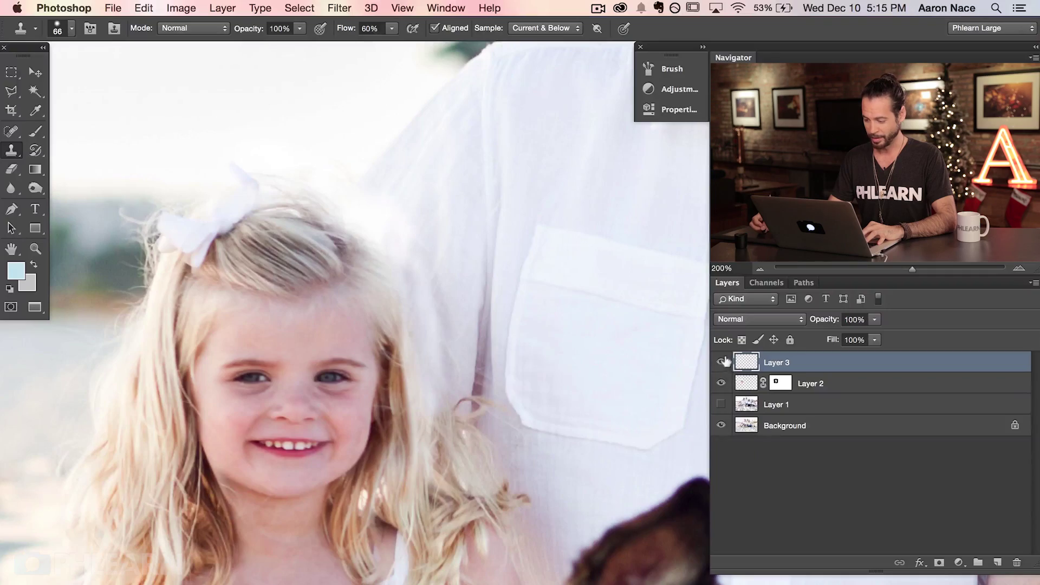
left_click(720, 361)
left_click(720, 362)
Step: Toggle Layer 2 and Layer 3 at 100% zoom to compare the swapped head with the original
key("super+minus")
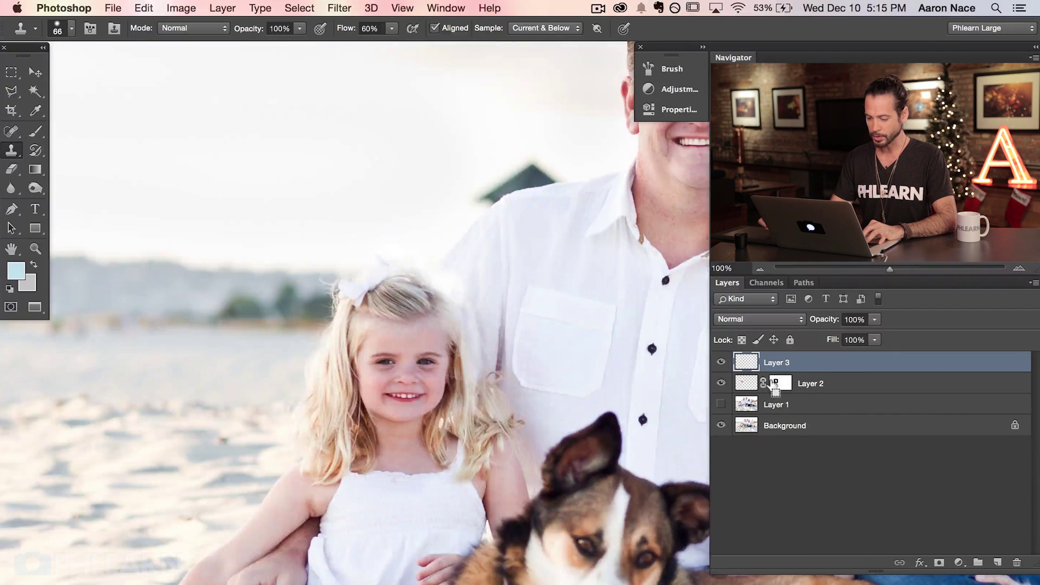
scroll(528, 405, "right", 3)
left_click(721, 382)
left_click(720, 383)
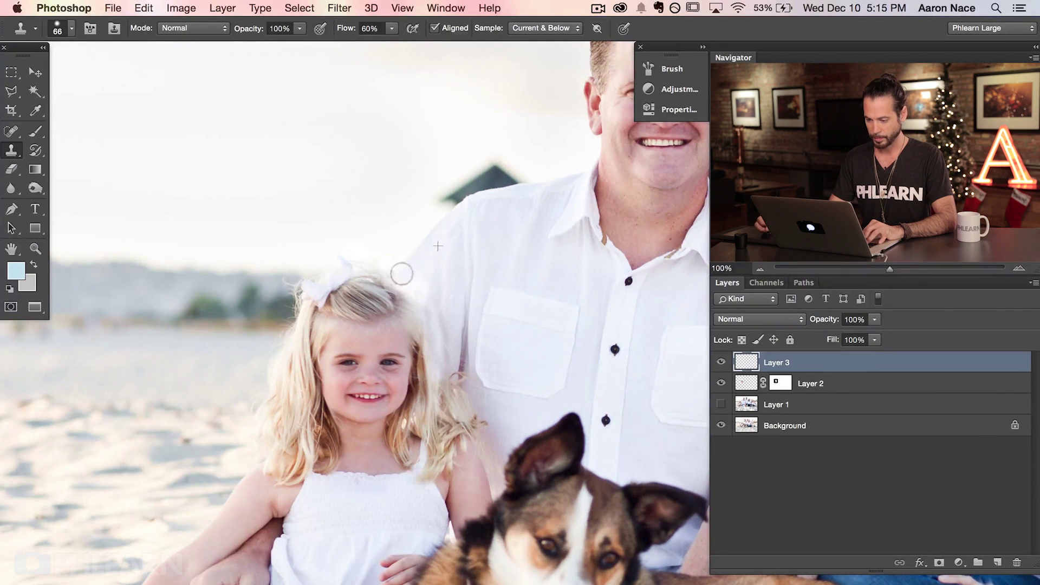
left_click(720, 382)
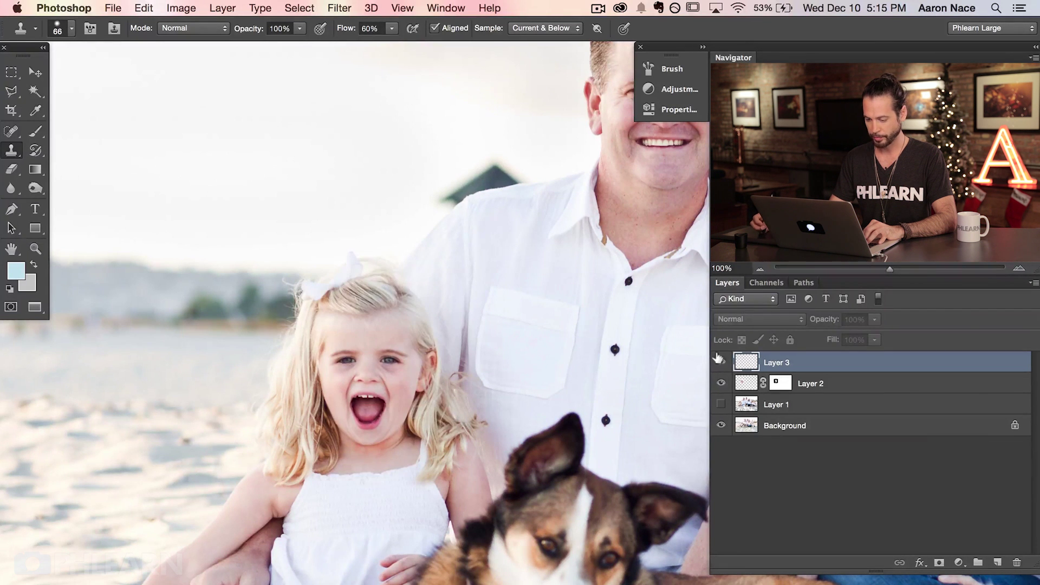
left_click(719, 361)
left_click(720, 382)
left_click(719, 382)
left_click(720, 383)
Step: Compare the girl's head size with the original at 66.67% zoom by switching Layer 2 off and on
key("super+minus")
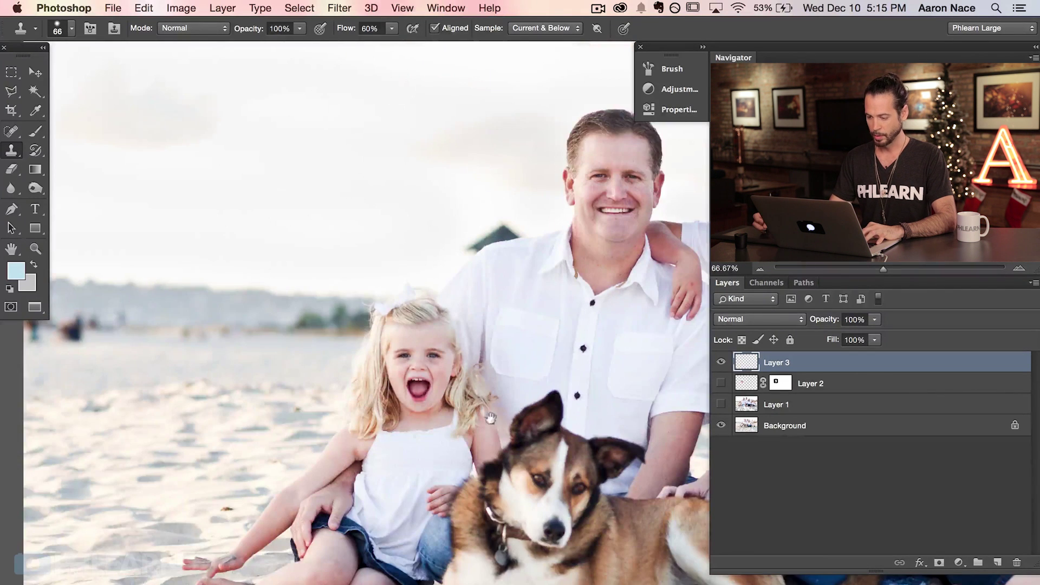
scroll(679, 370, "right", 3)
left_click(719, 383)
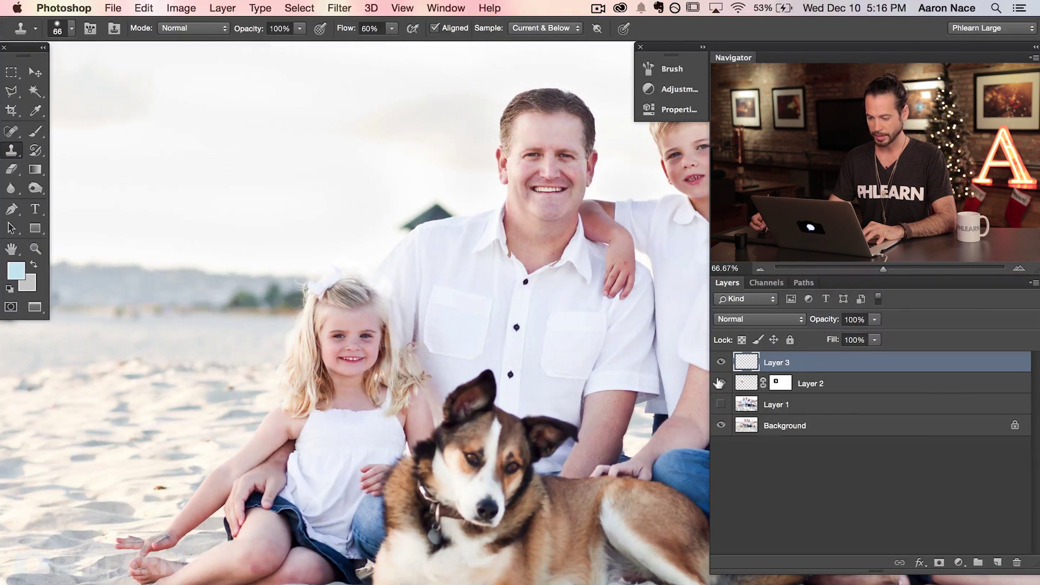
left_click(721, 382)
left_click(721, 382)
left_click(720, 383)
left_click(721, 382)
left_click(721, 382)
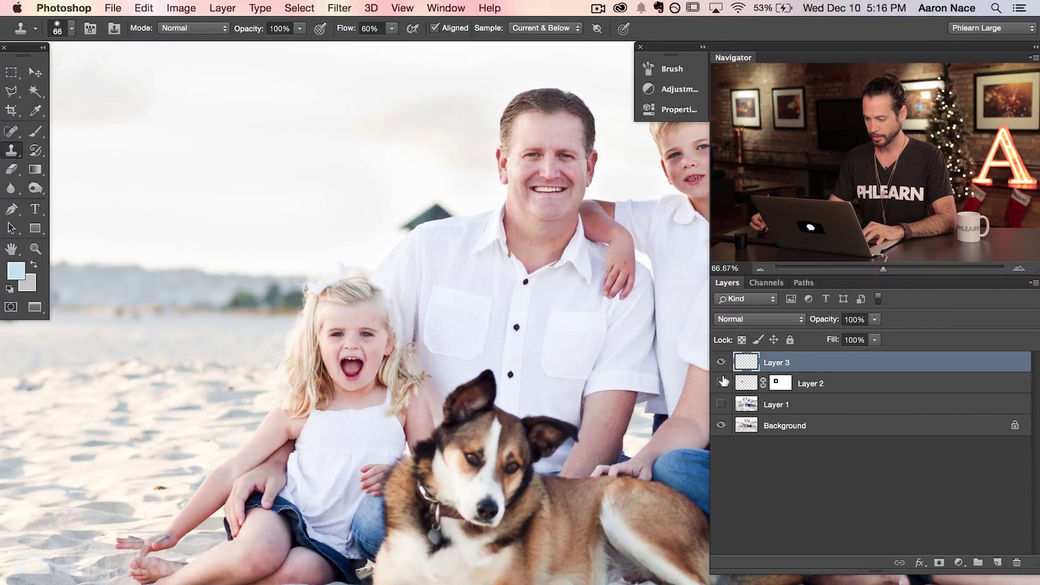
left_click(721, 383)
Step: Scale Layer 2 from its center to about 105% with Free Transform
left_click(746, 383)
key("ctrl+t")
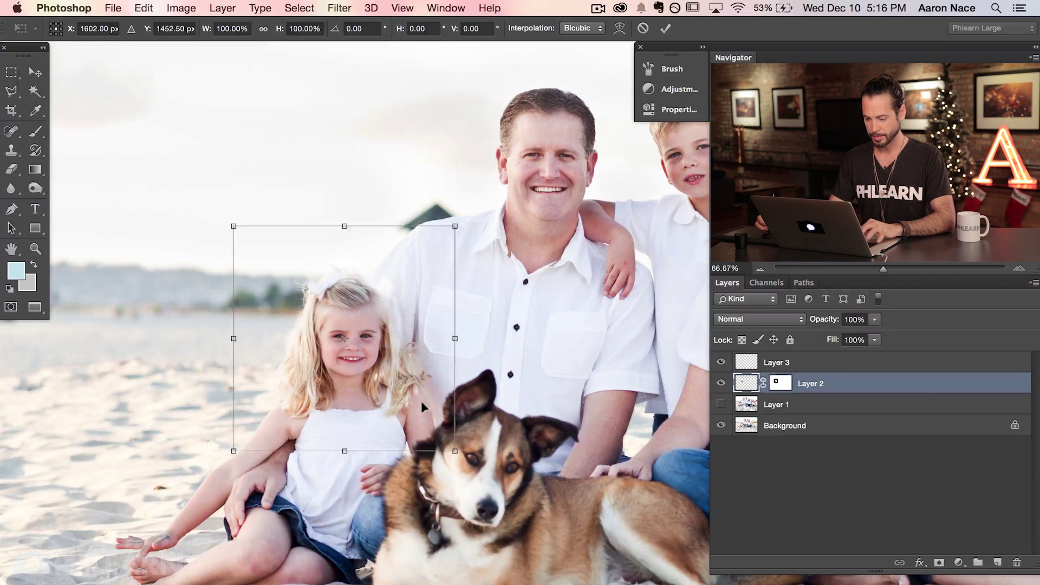
left_click_drag(454, 449, 460, 457)
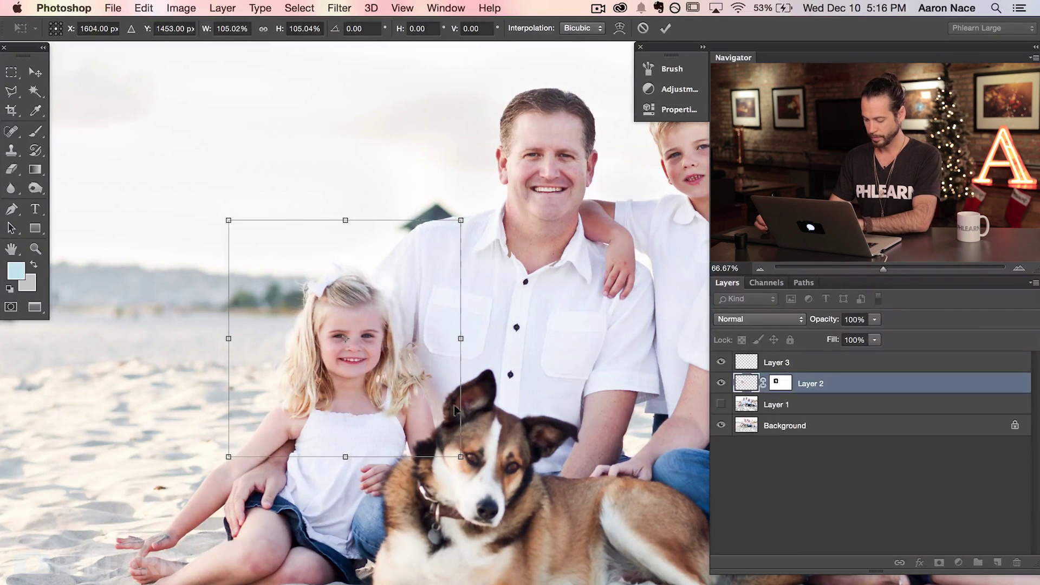
key("Return")
Step: Hide and restore Layer 3 and Layer 2 to judge the enlarged head against the original photo
key("s")
left_click(720, 361)
left_click(721, 383)
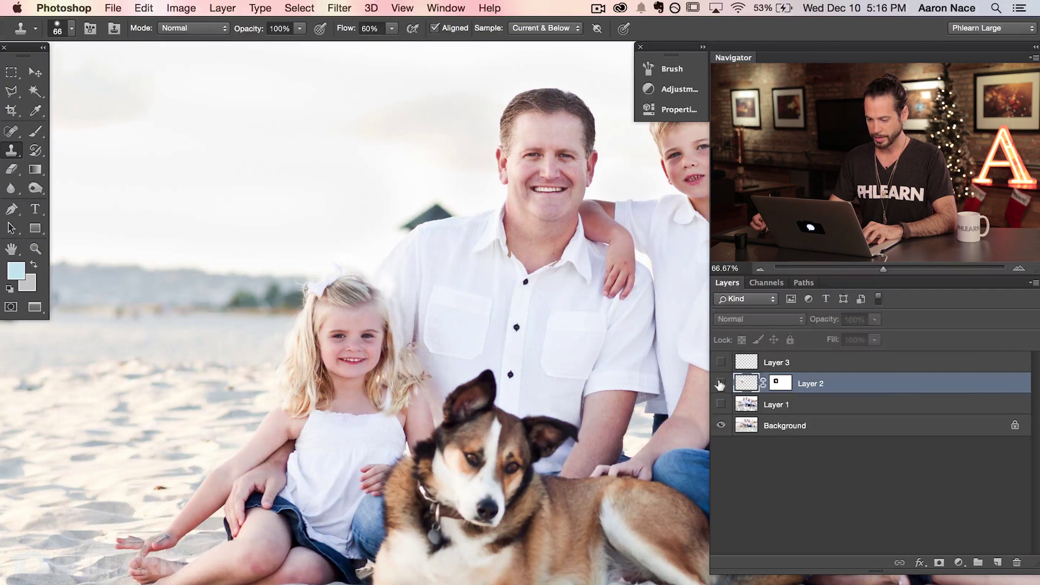
left_click(721, 383)
left_click(721, 361)
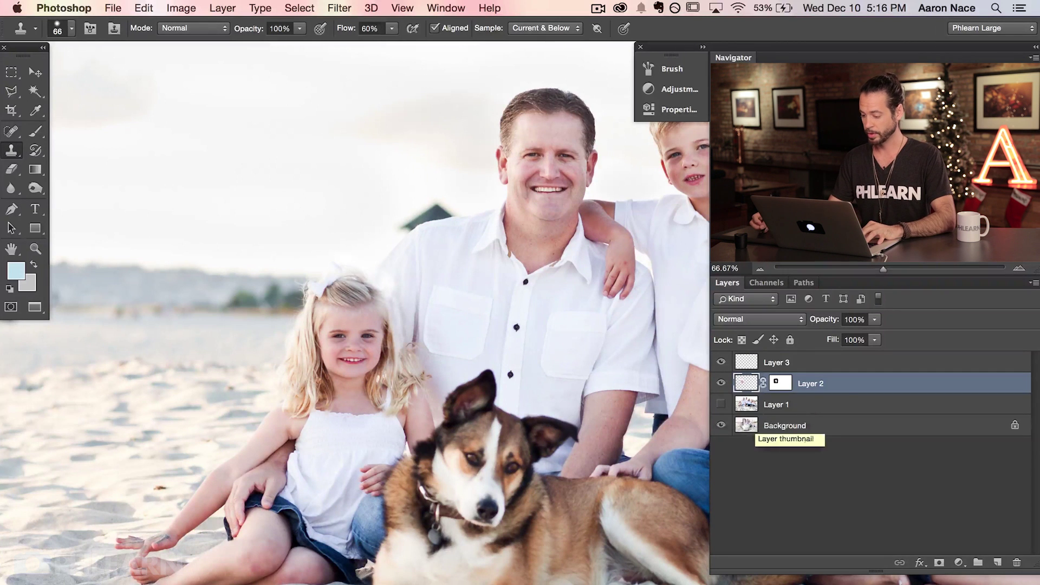
Step: Add a Curves adjustment layer above Layer 3 and raise the midtones to brighten the image
left_click(823, 362)
left_click(957, 561)
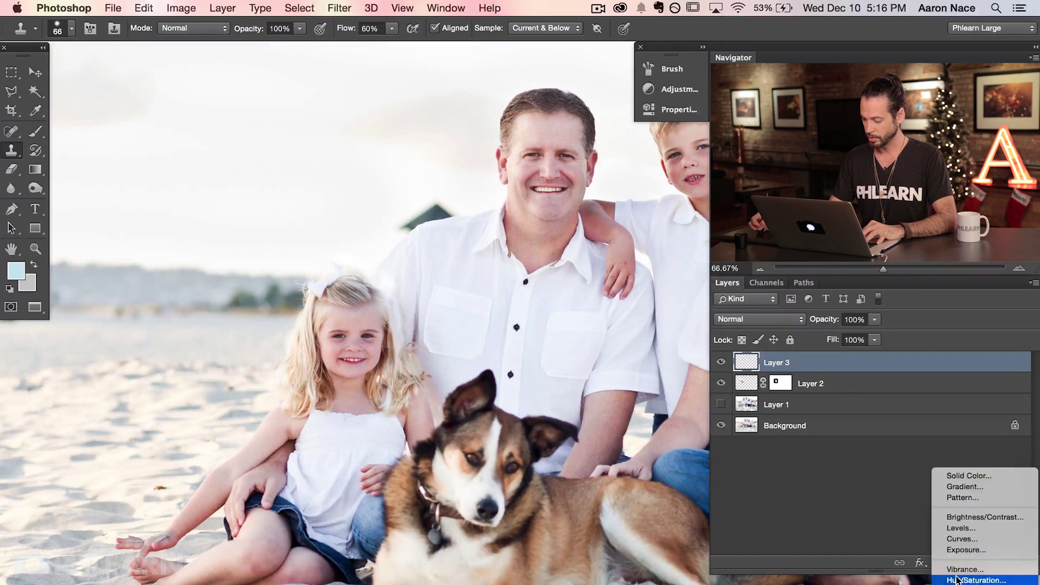
left_click(961, 539)
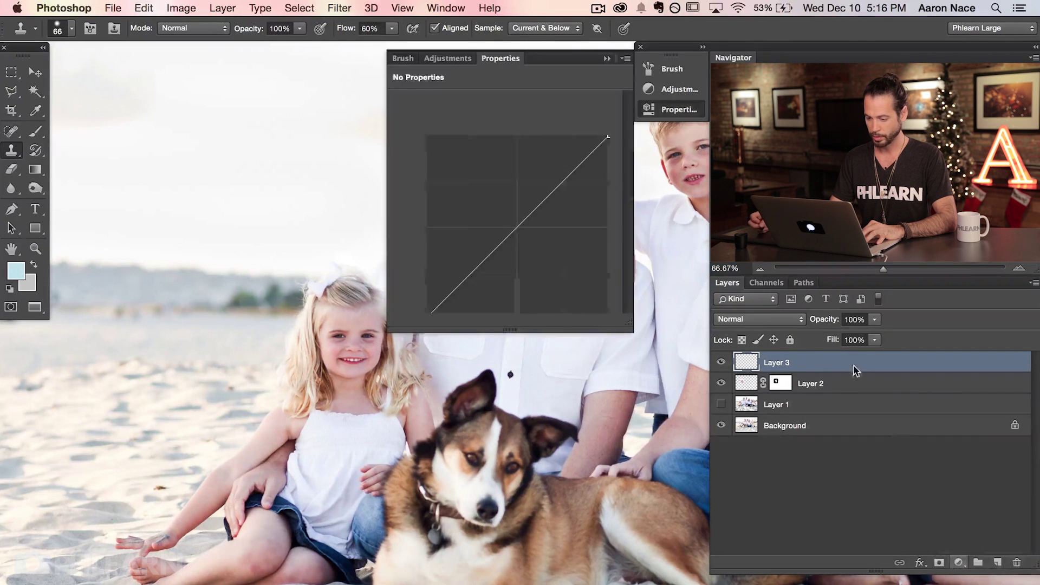
left_click_drag(509, 227, 506, 226)
left_click(520, 213)
left_click(677, 110)
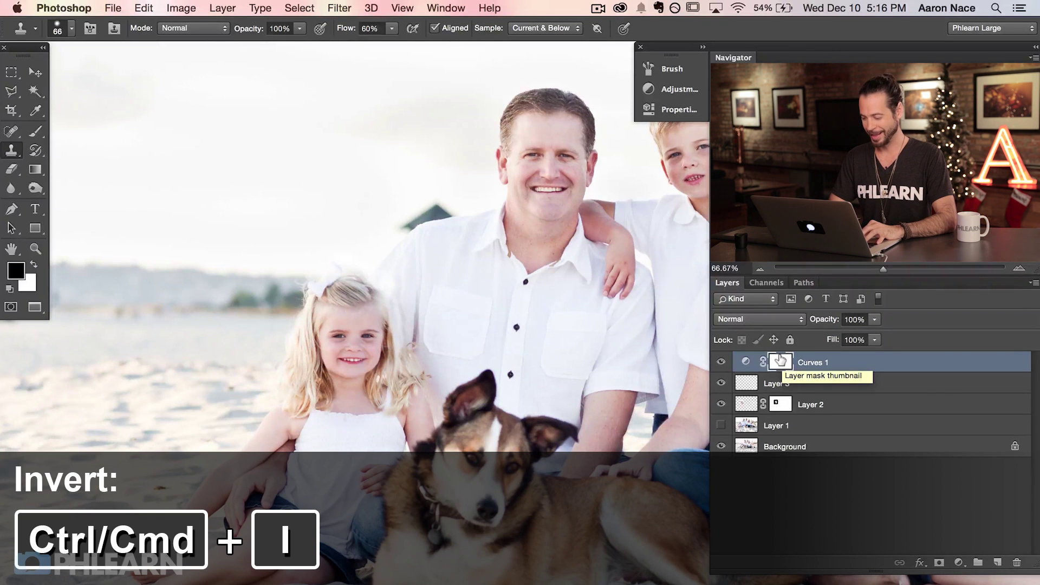
Step: Invert the Curves mask to black and paint white over the girl's face, hair and upper dress with a 289 px brush
key("super+i")
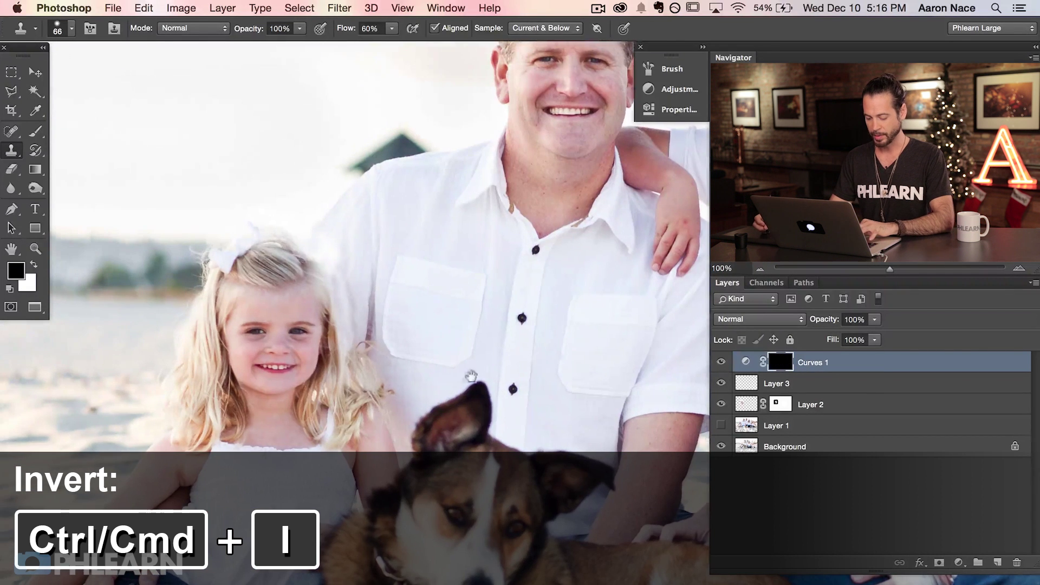
key("b")
scroll(379, 345, "up", 1)
left_click_drag(385, 346, 377, 348)
key("x")
left_click_drag(346, 400, 379, 412)
mouse_move(325, 352)
left_mouse_down()
mouse_move(350, 382)
mouse_move(379, 382)
mouse_move(393, 303)
left_mouse_up()
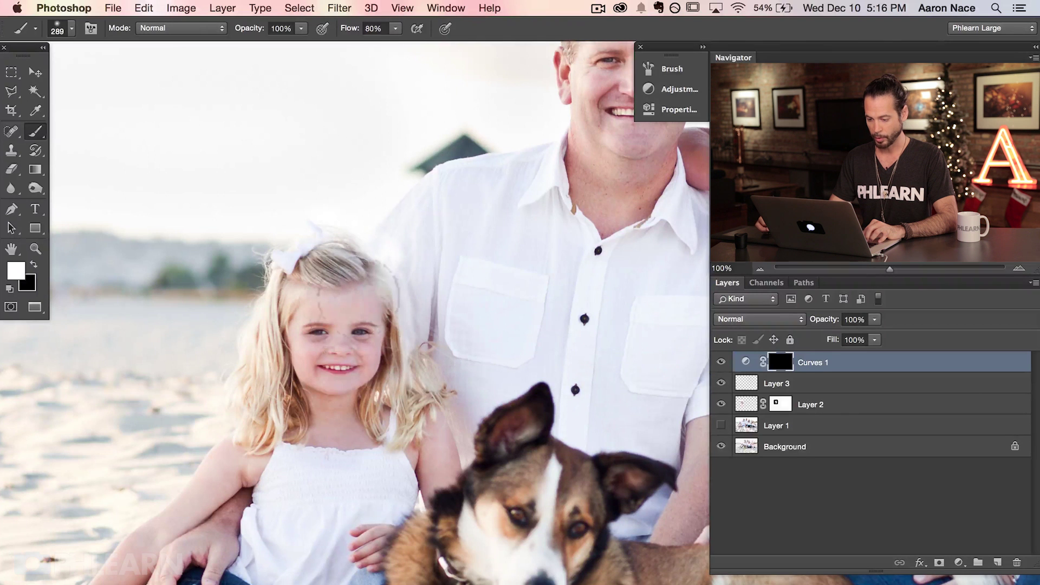
left_click_drag(395, 466, 298, 466)
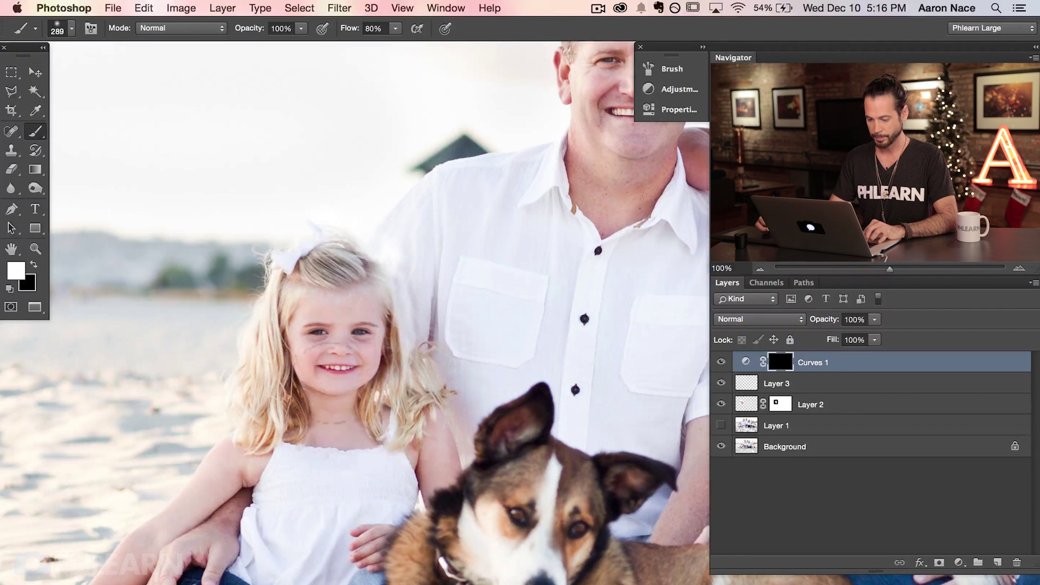
Step: Toggle the Curves 1 layer to compare the girl's brightness with and without the adjustment
left_click(721, 361)
left_click(722, 360)
left_click(721, 361)
left_click(721, 361)
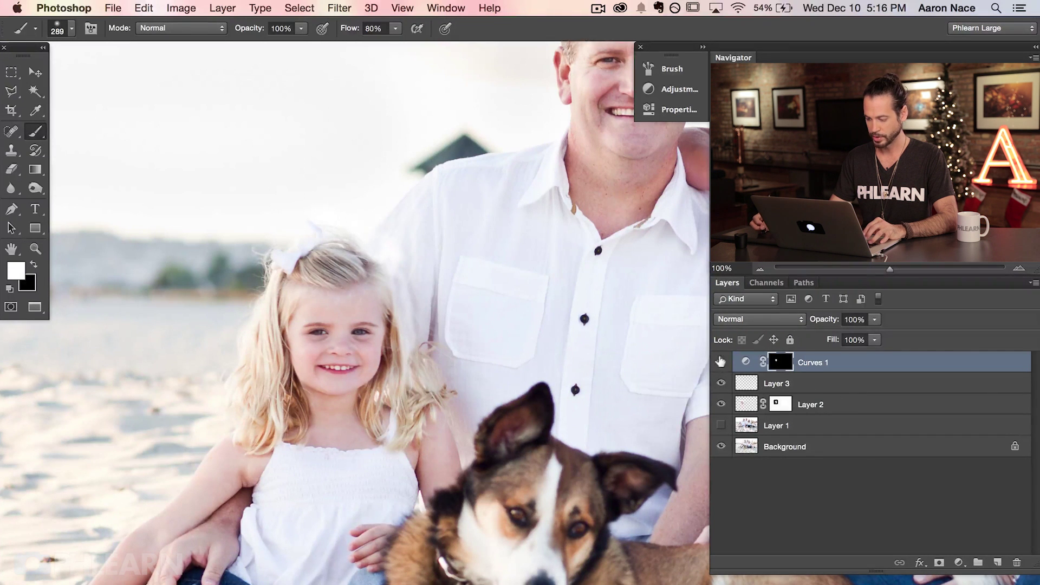
Step: Hide the edit layers, then show Layer 2, Layer 3 and Curves 1 one at a time to review each contribution
left_click(719, 383)
left_click(719, 403)
left_click(719, 404)
left_click(719, 404)
left_click(719, 404)
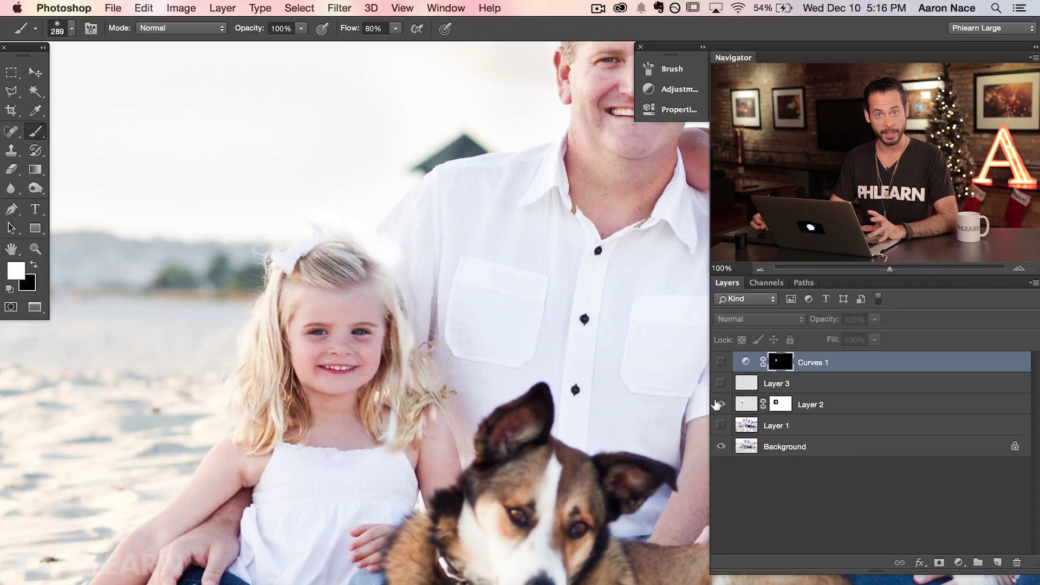
left_click(720, 383)
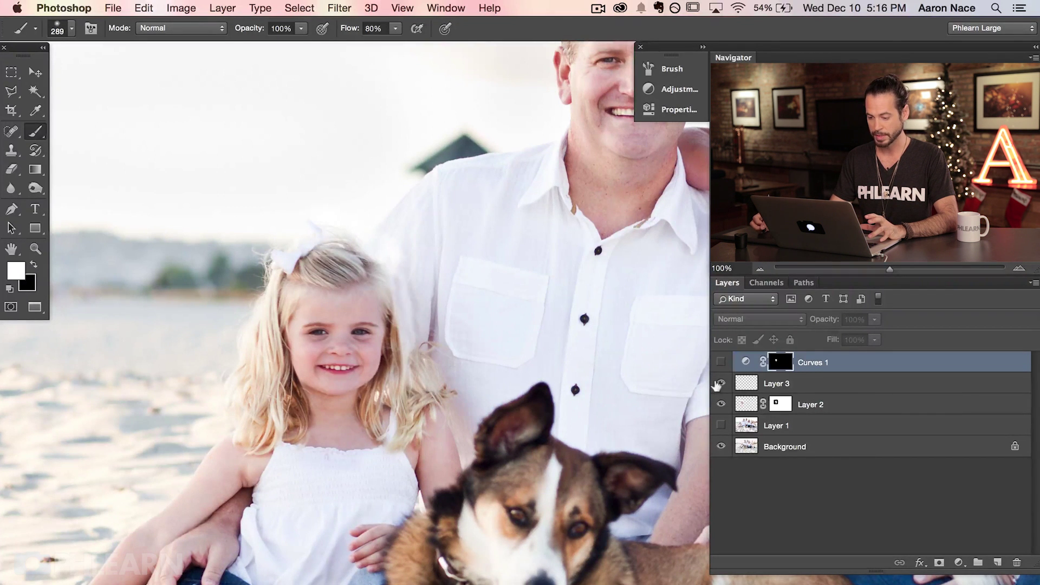
left_click(719, 383)
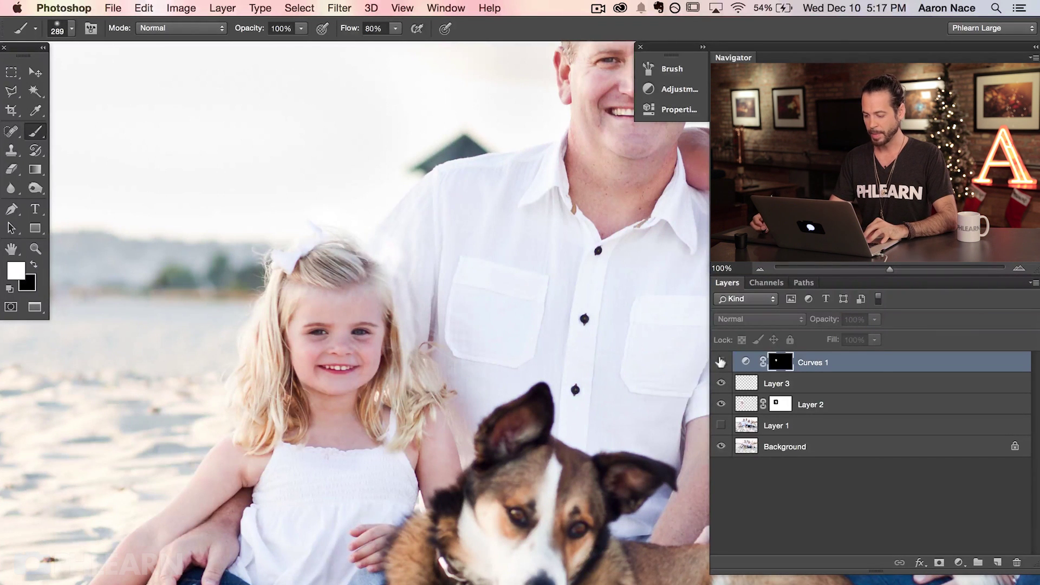
left_click(720, 362)
left_click(720, 362)
left_click(720, 361)
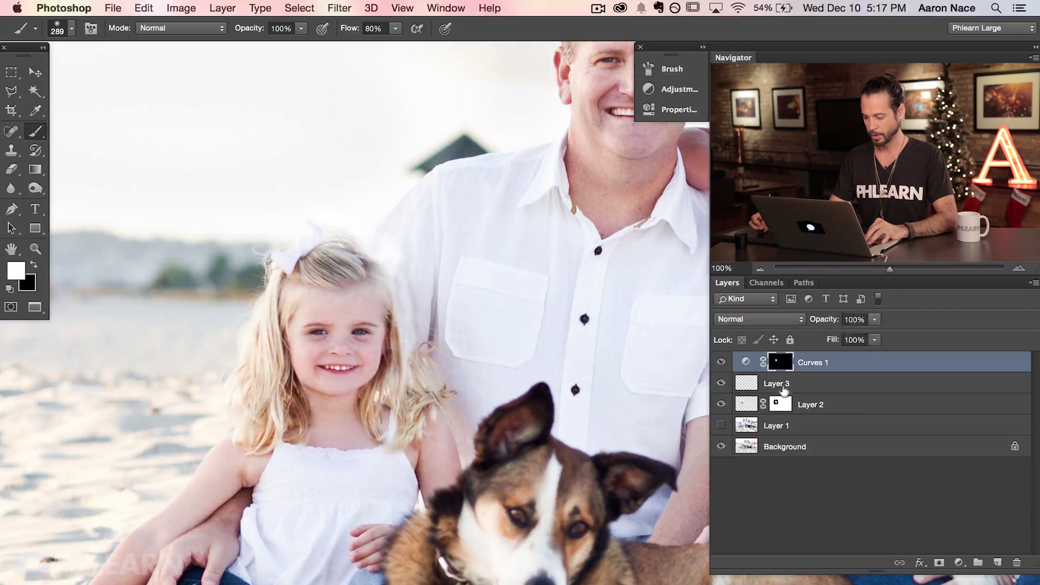
Step: Group Curves 1, Layer 3 and Layer 2, and name the group Head Swap
left_click(858, 404, "shift")
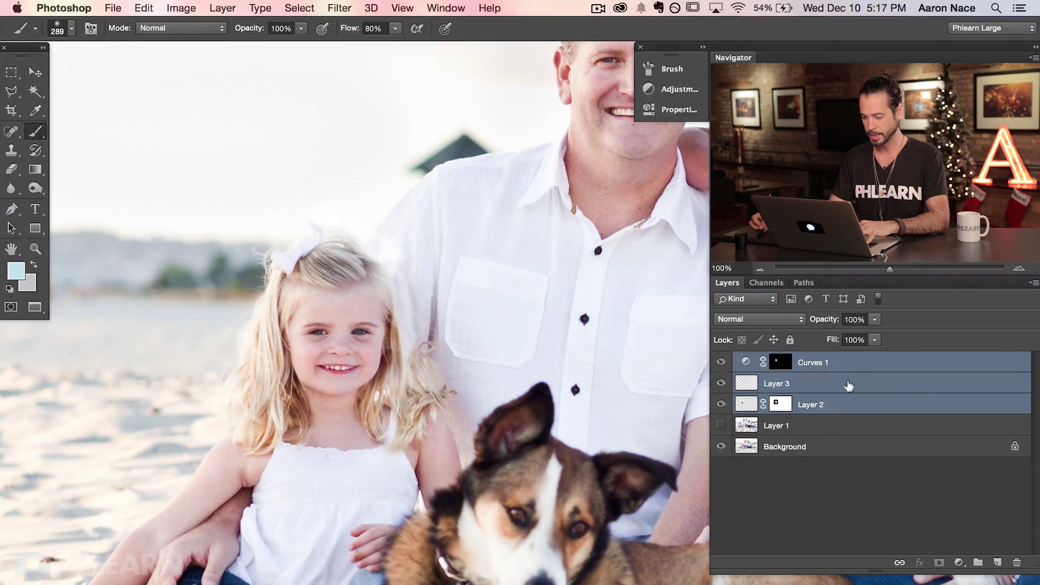
key("super+g")
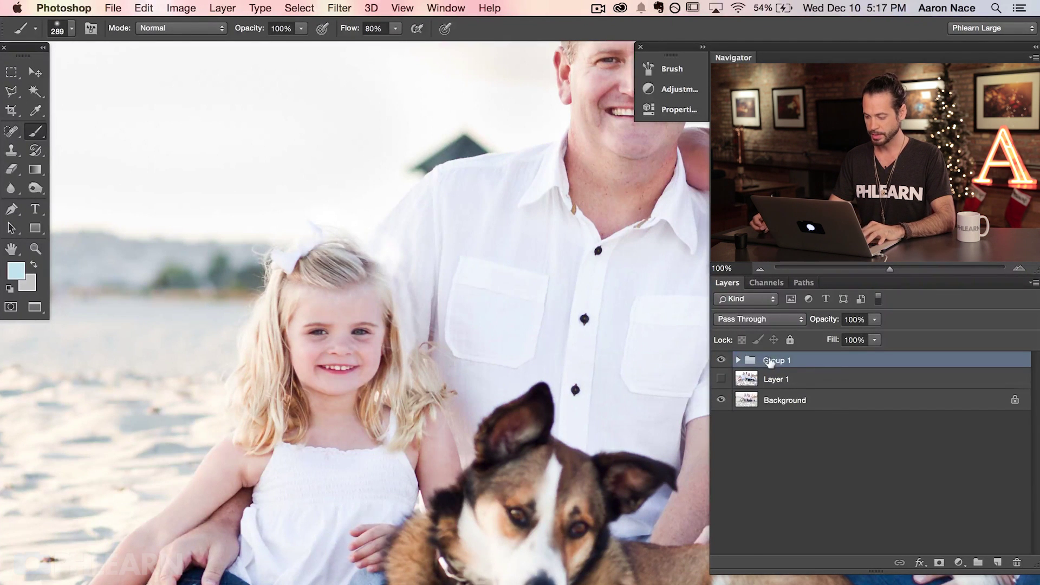
double_click(774, 360)
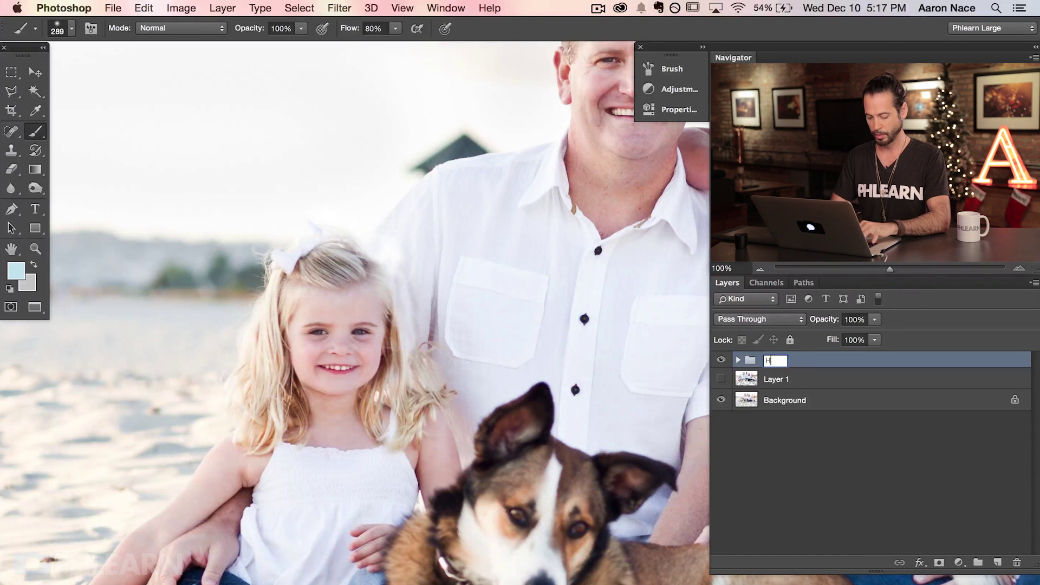
type("Head Swap")
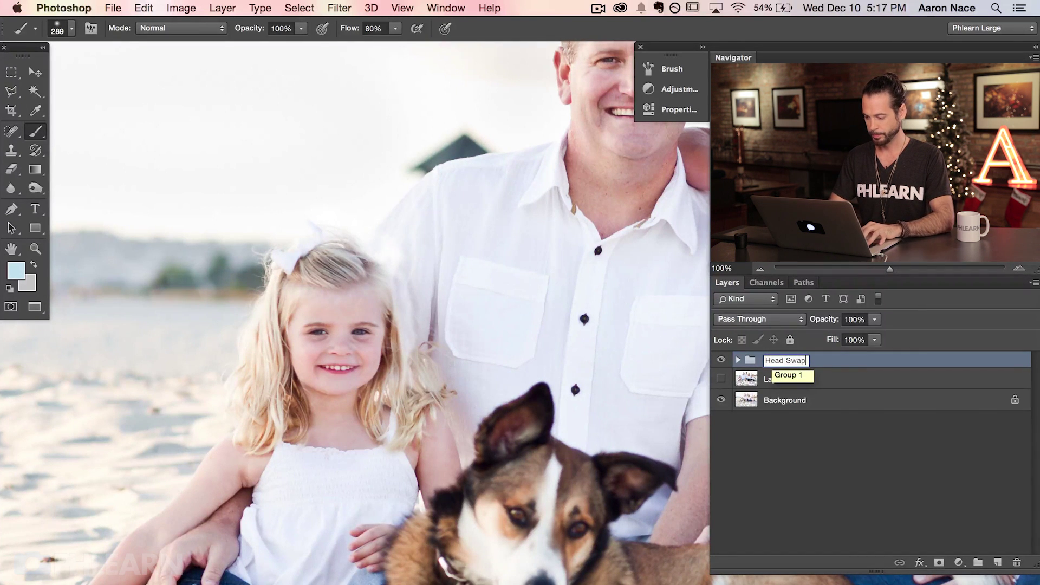
key("Return")
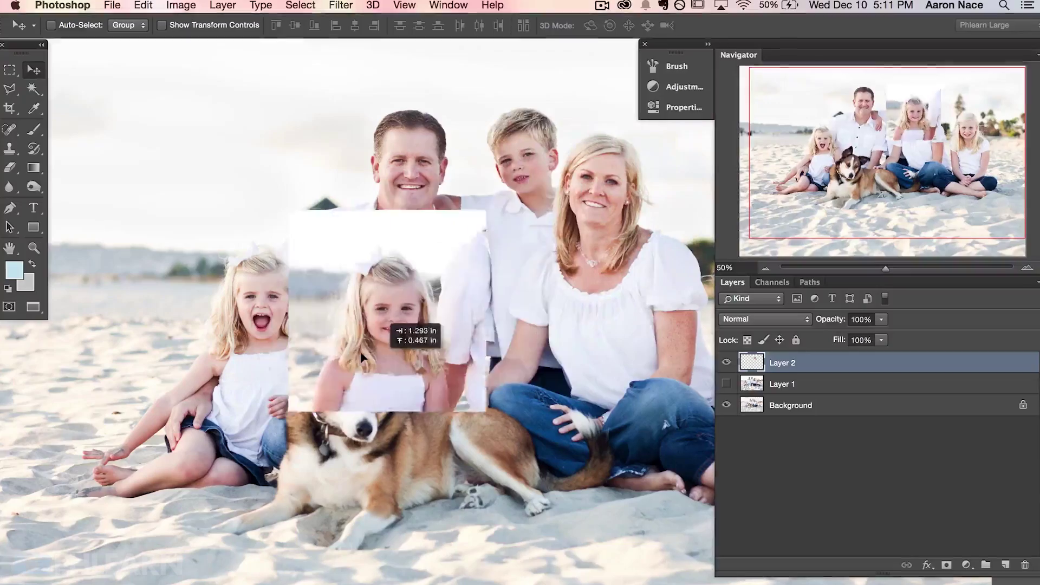
Step: Move the pasted smiling girl on Layer 2 beside the screaming girl and lower the layer's opacity to 78%
left_click_drag(361, 356, 387, 343)
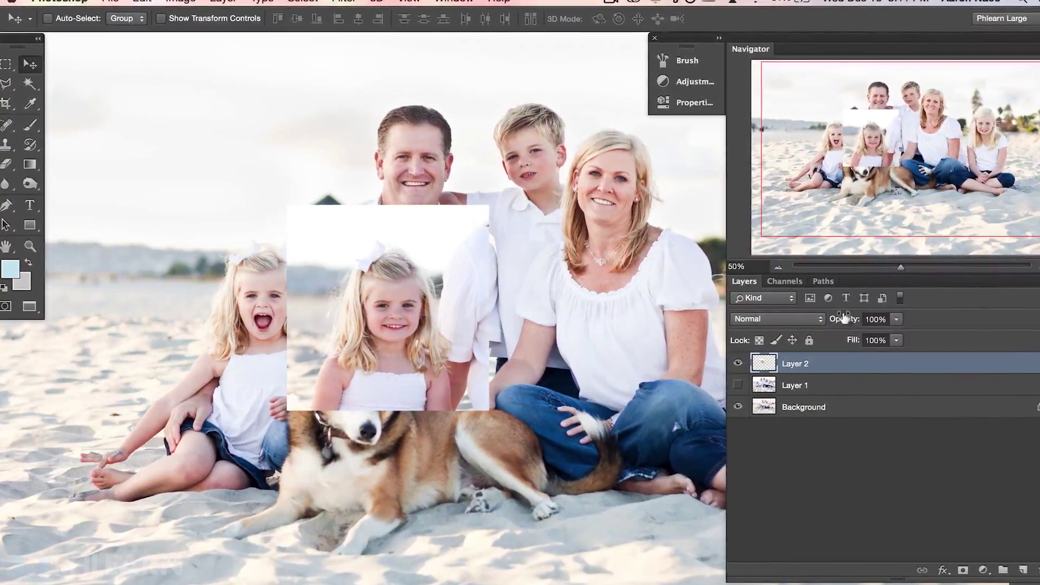
left_click_drag(845, 319, 831, 322)
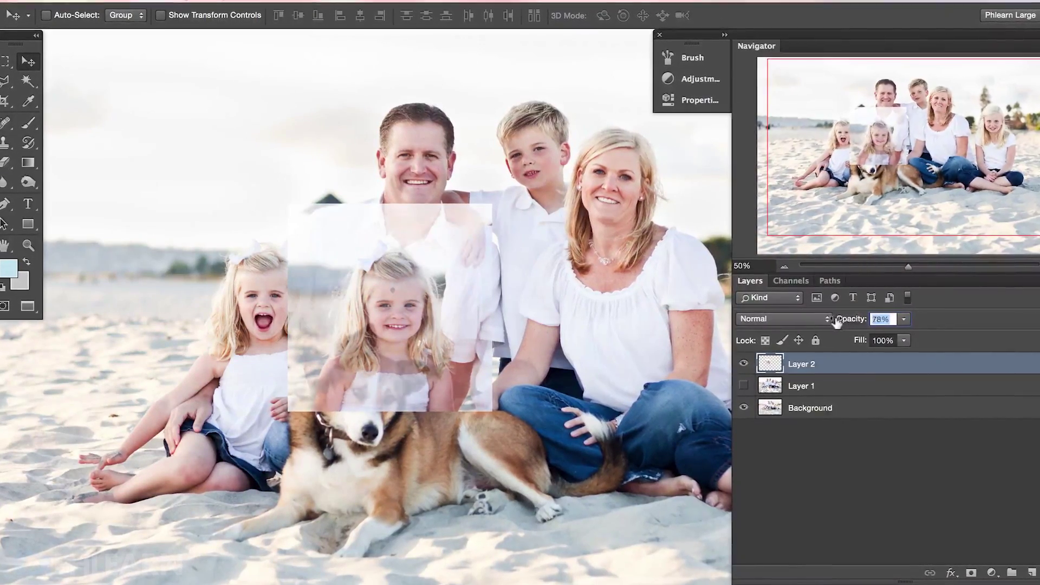
key("ctrl+plus")
key("ctrl+plus")
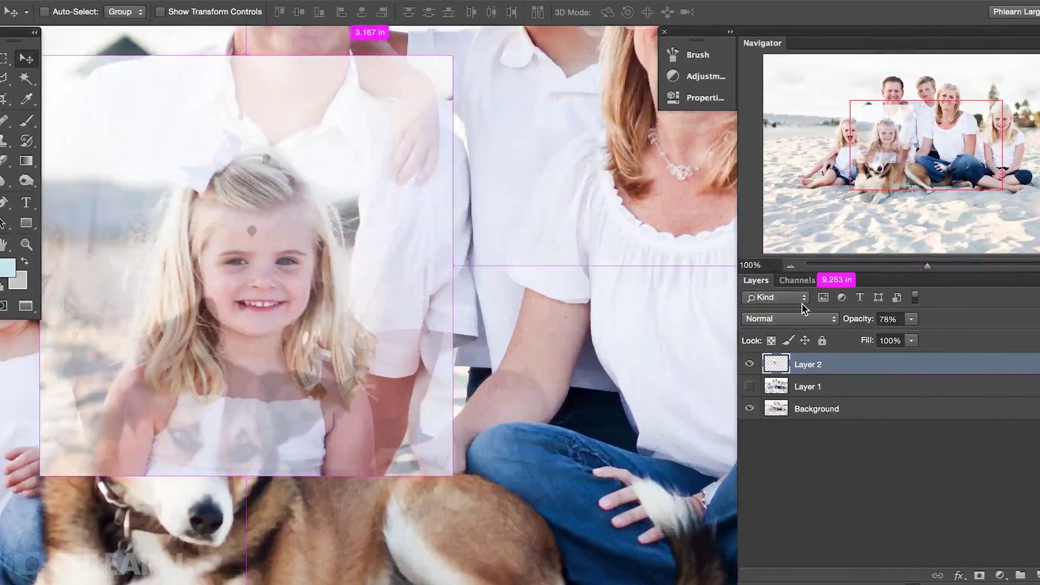
left_click_drag(263, 423, 501, 442)
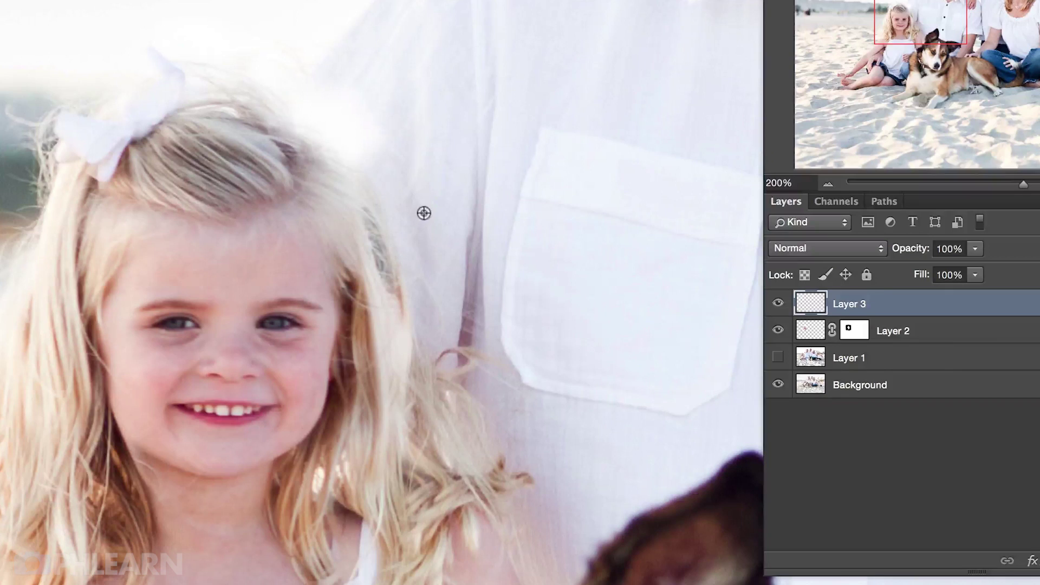
Step: Clone sleeve texture down along the father-side hair edge on Layer 3
mouse_move(390, 236)
left_mouse_down()
mouse_move(385, 202)
mouse_move(385, 250)
mouse_move(406, 261)
mouse_move(414, 332)
left_mouse_up()
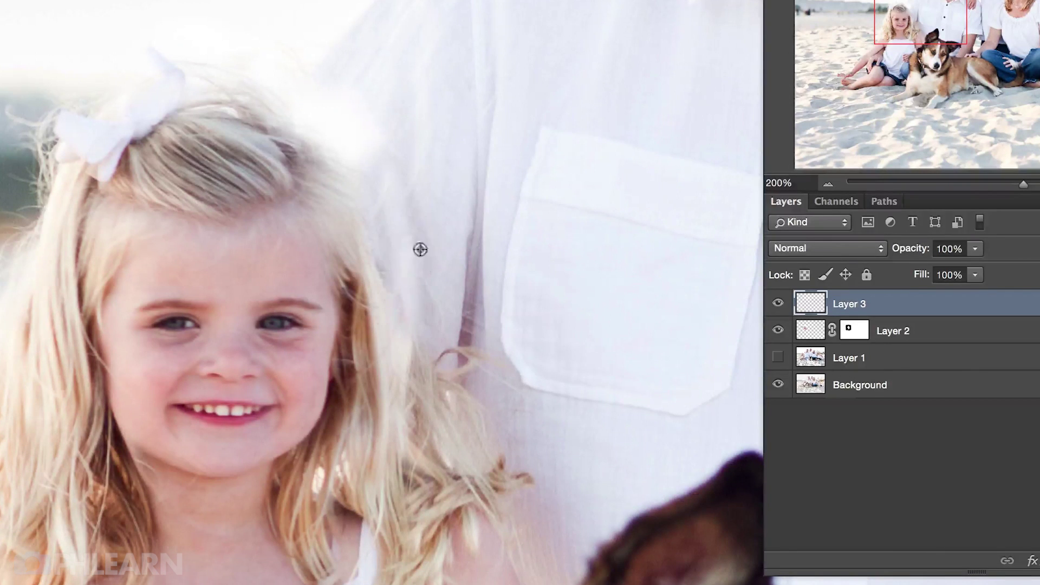